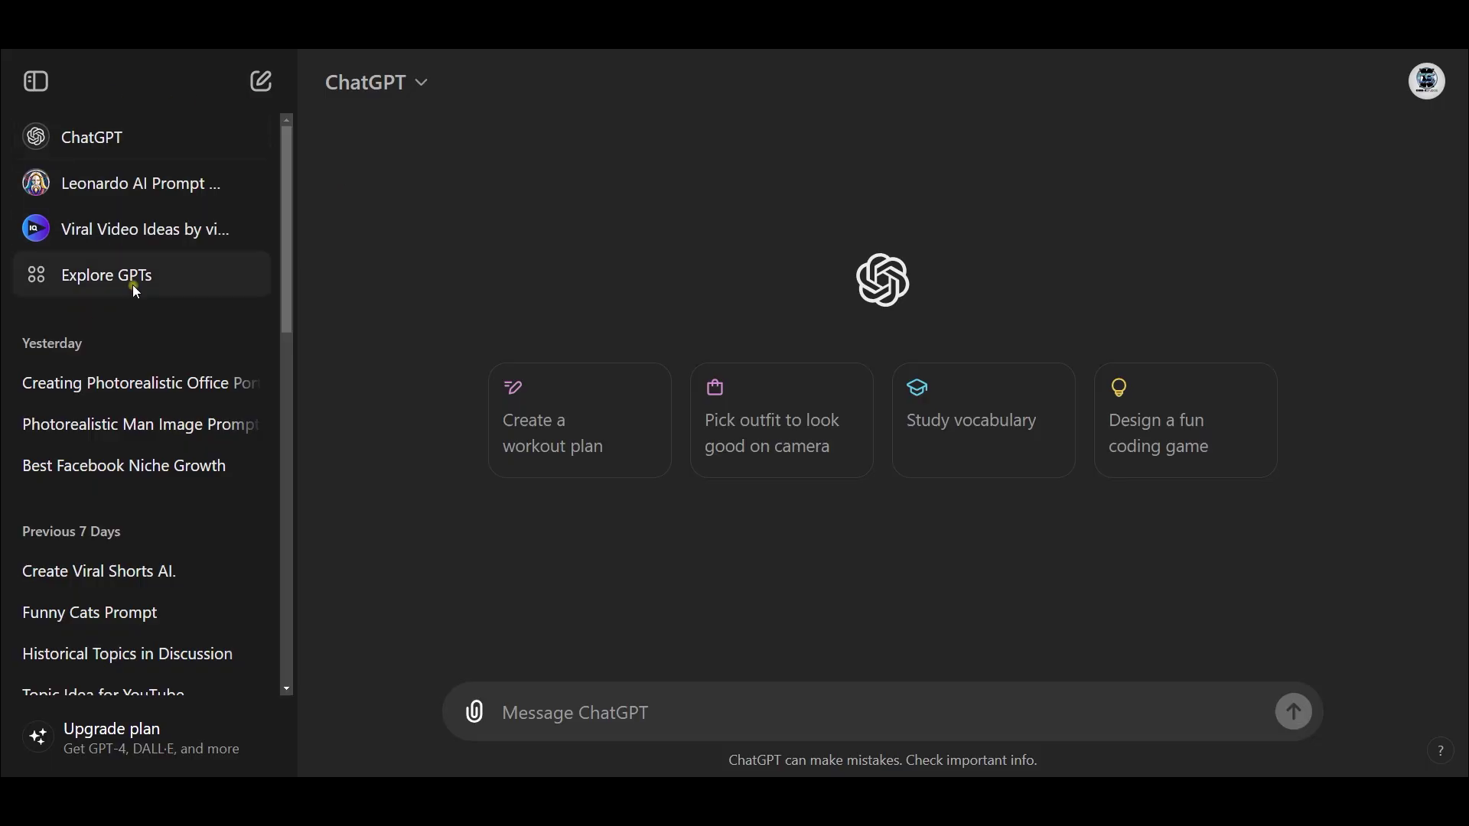
Step: Find the Video Script Writer GPT by searching Explore GPTs for 'script writer' and start a chat
left_click(115, 277)
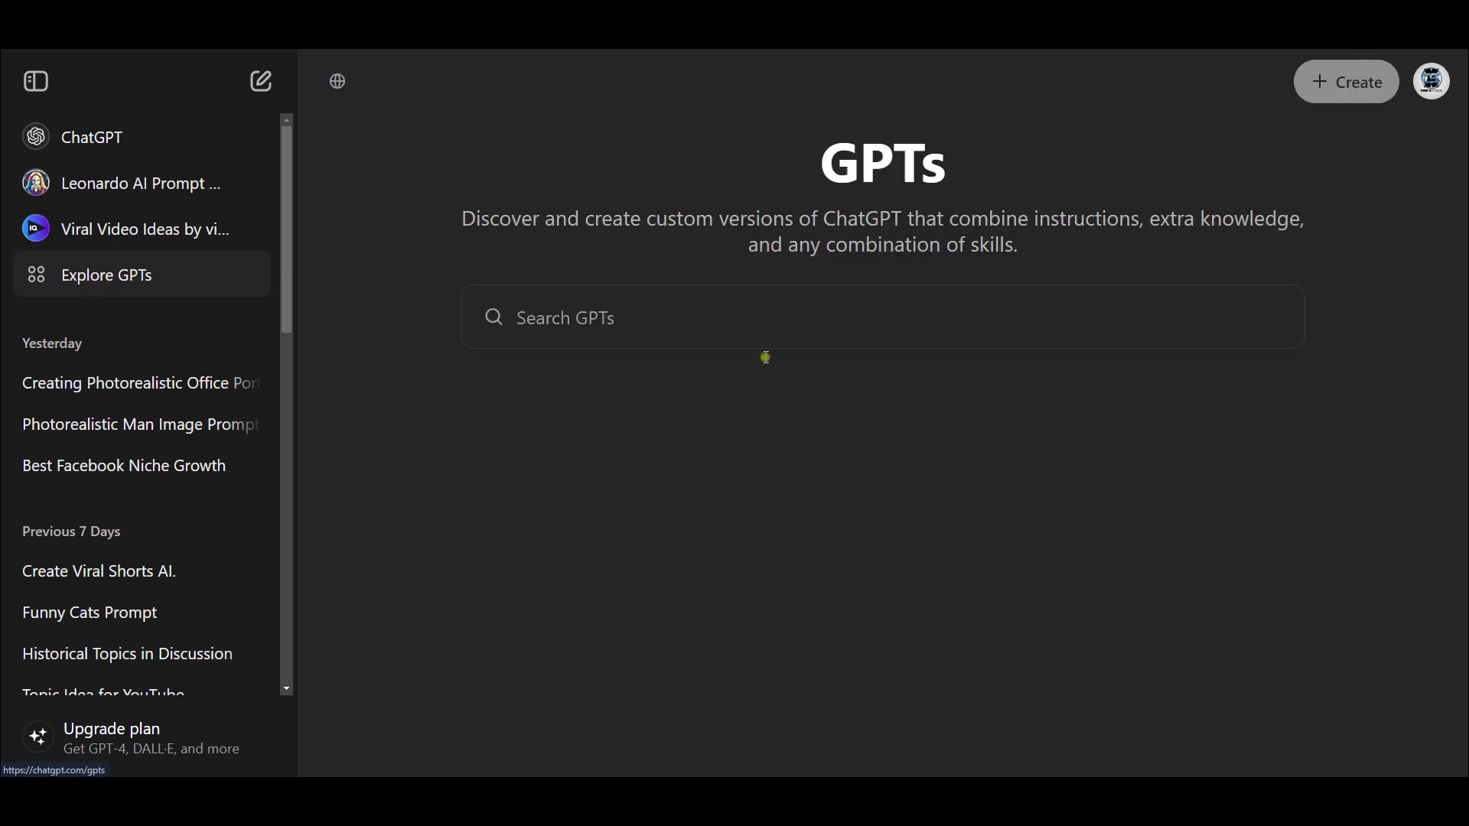
left_click(519, 319)
type("script writer")
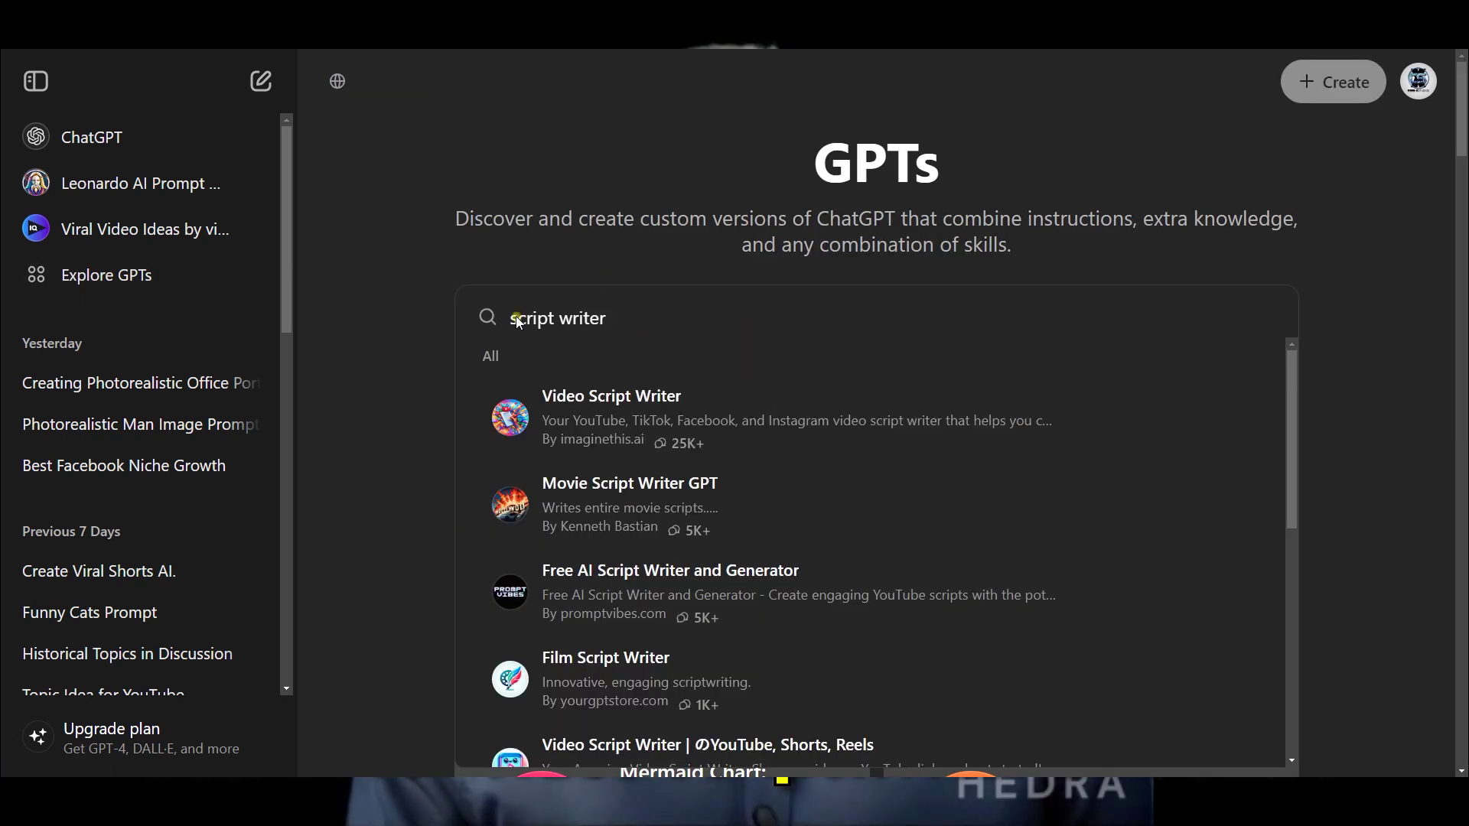
left_click(601, 403)
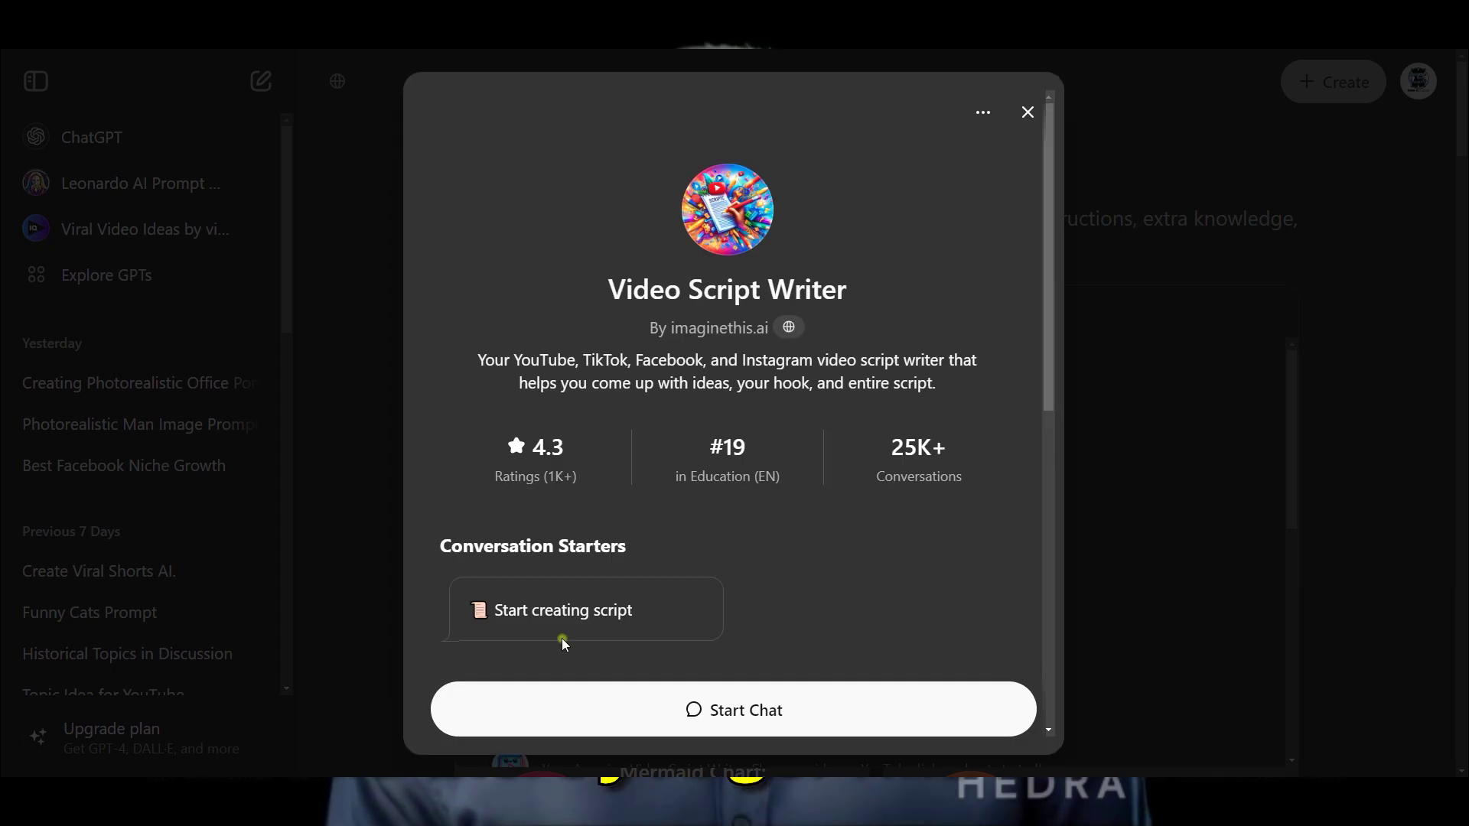
left_click(734, 710)
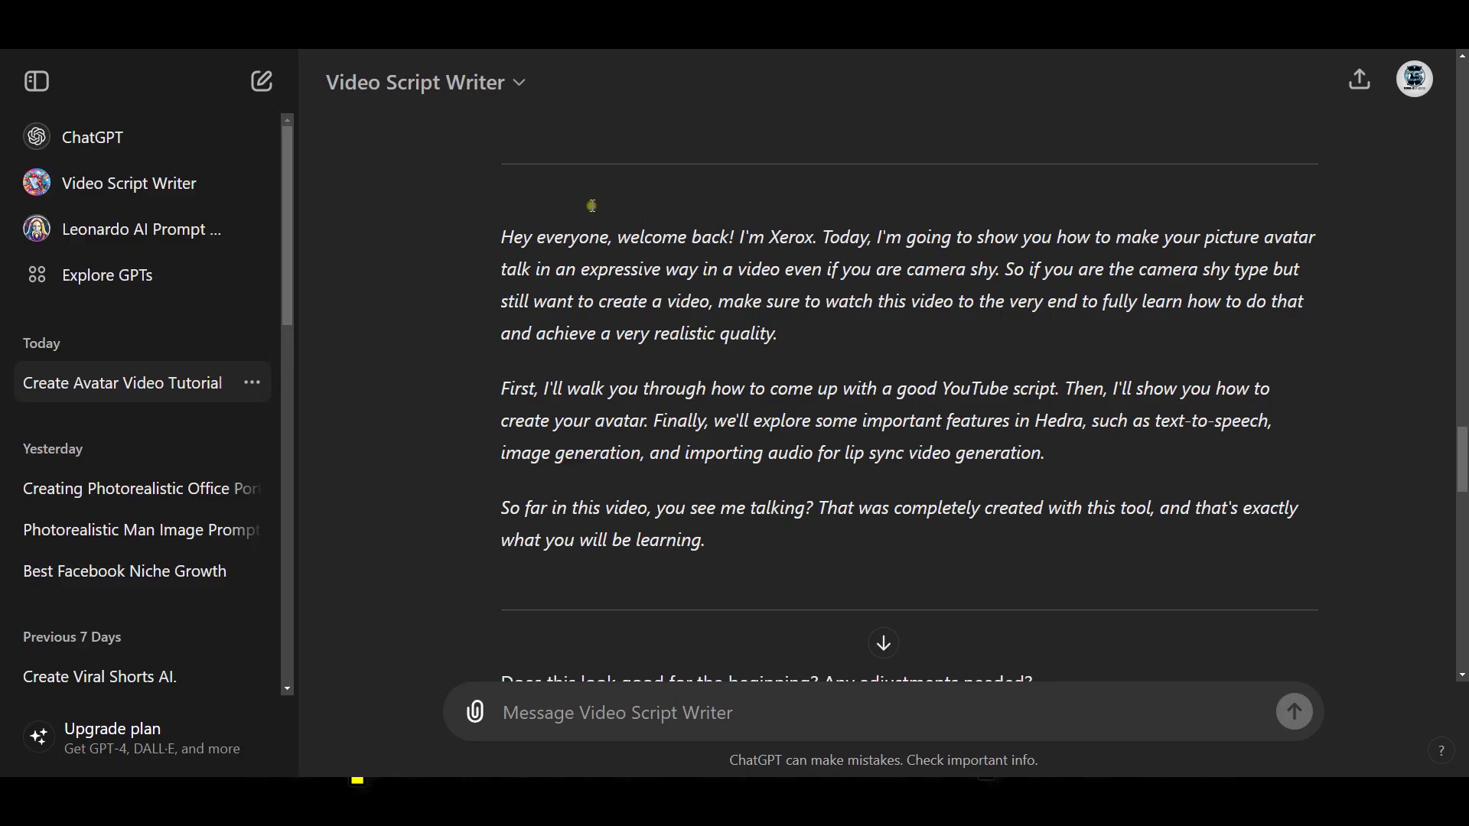
Step: Copy the 'Hey everyone, welcome back!' opening paragraph and switch to the Hedra tab
left_click_drag(504, 233, 794, 343)
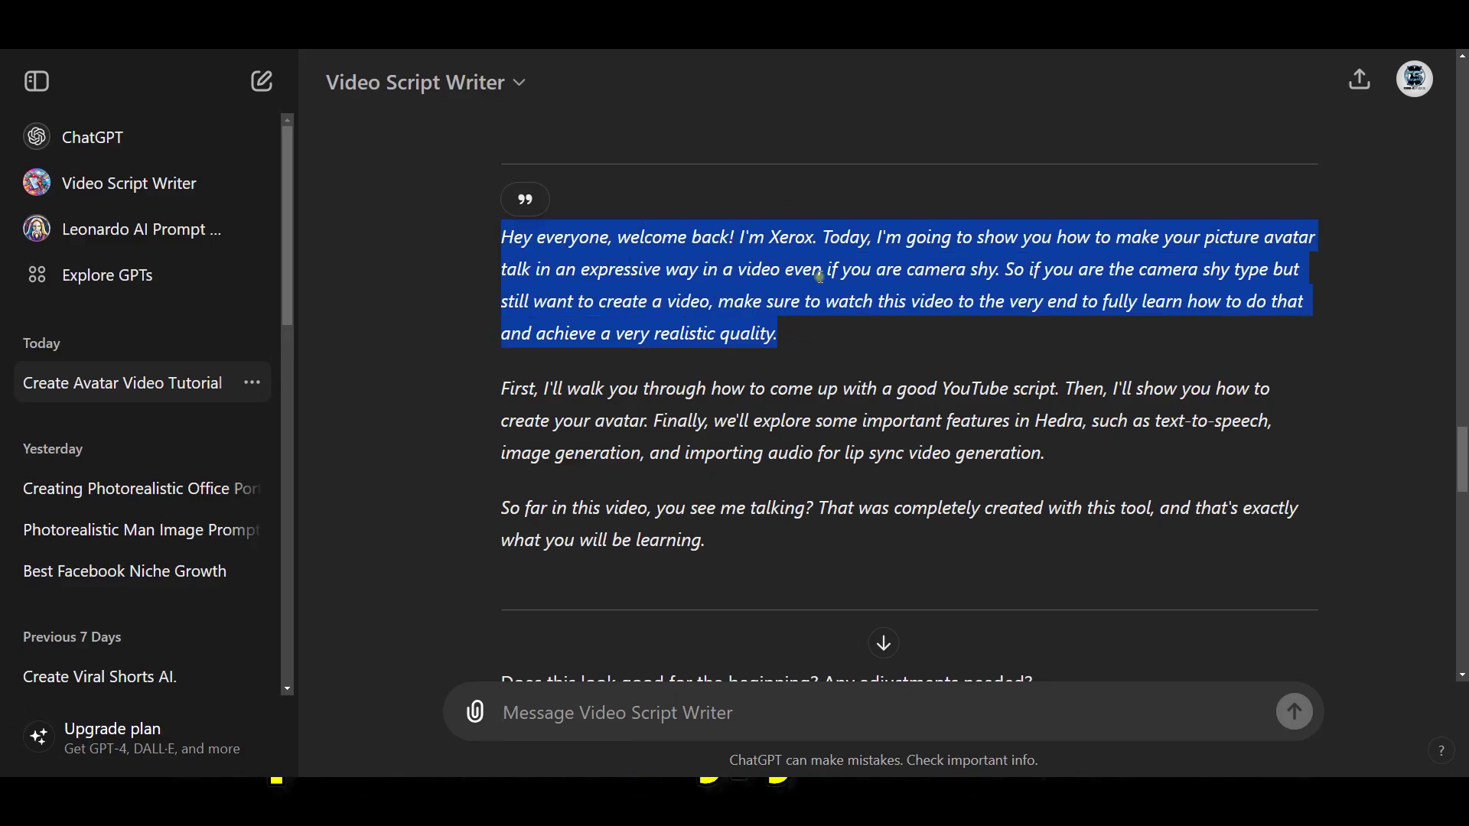
left_click(1012, 521)
scroll(1011, 521, "down", 12)
scroll(1007, 503, "up", 4)
scroll(1006, 502, "up", 10)
right_click(841, 497)
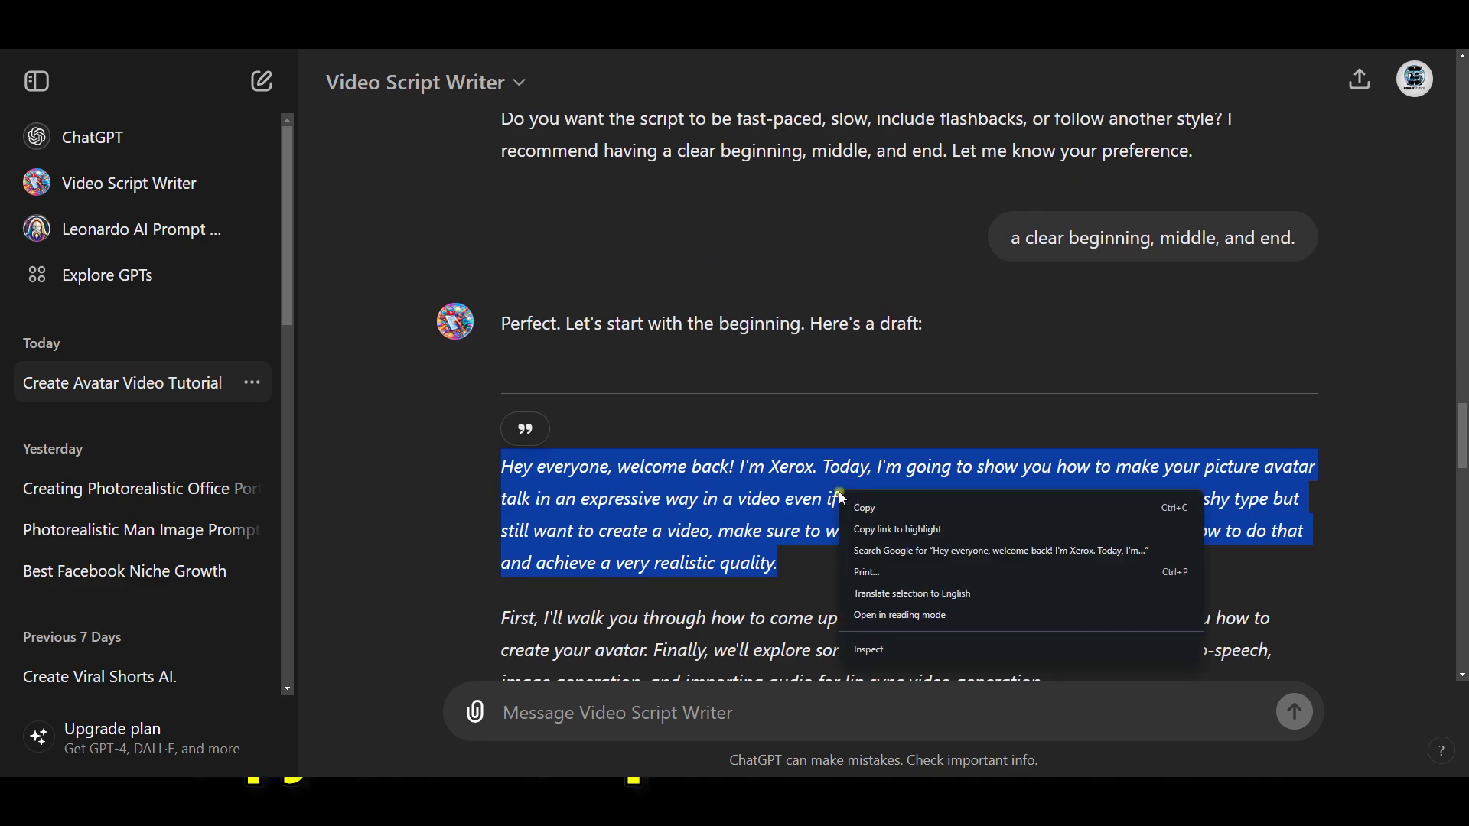
left_click(874, 508)
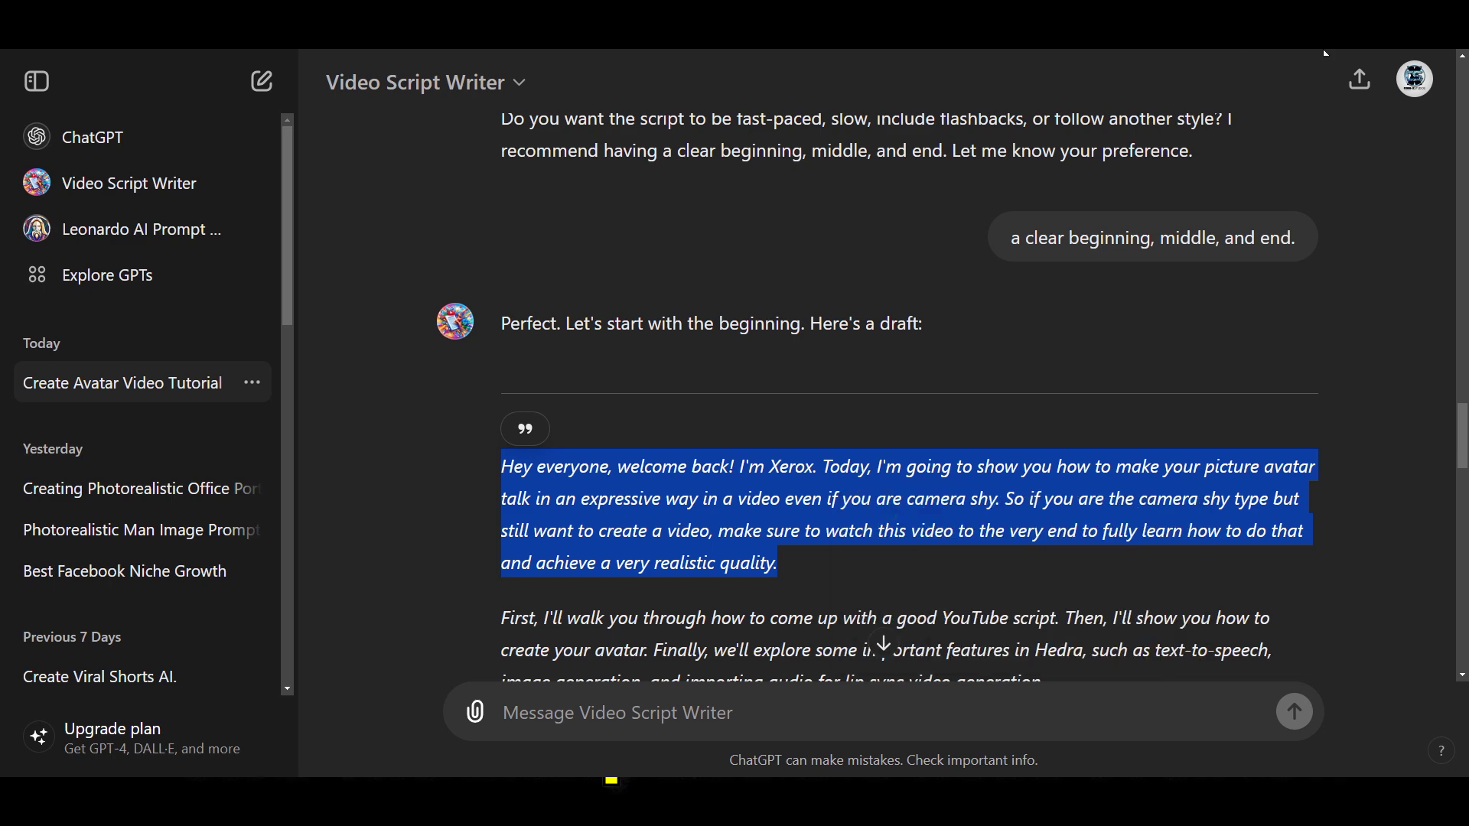
key("ctrl+Tab")
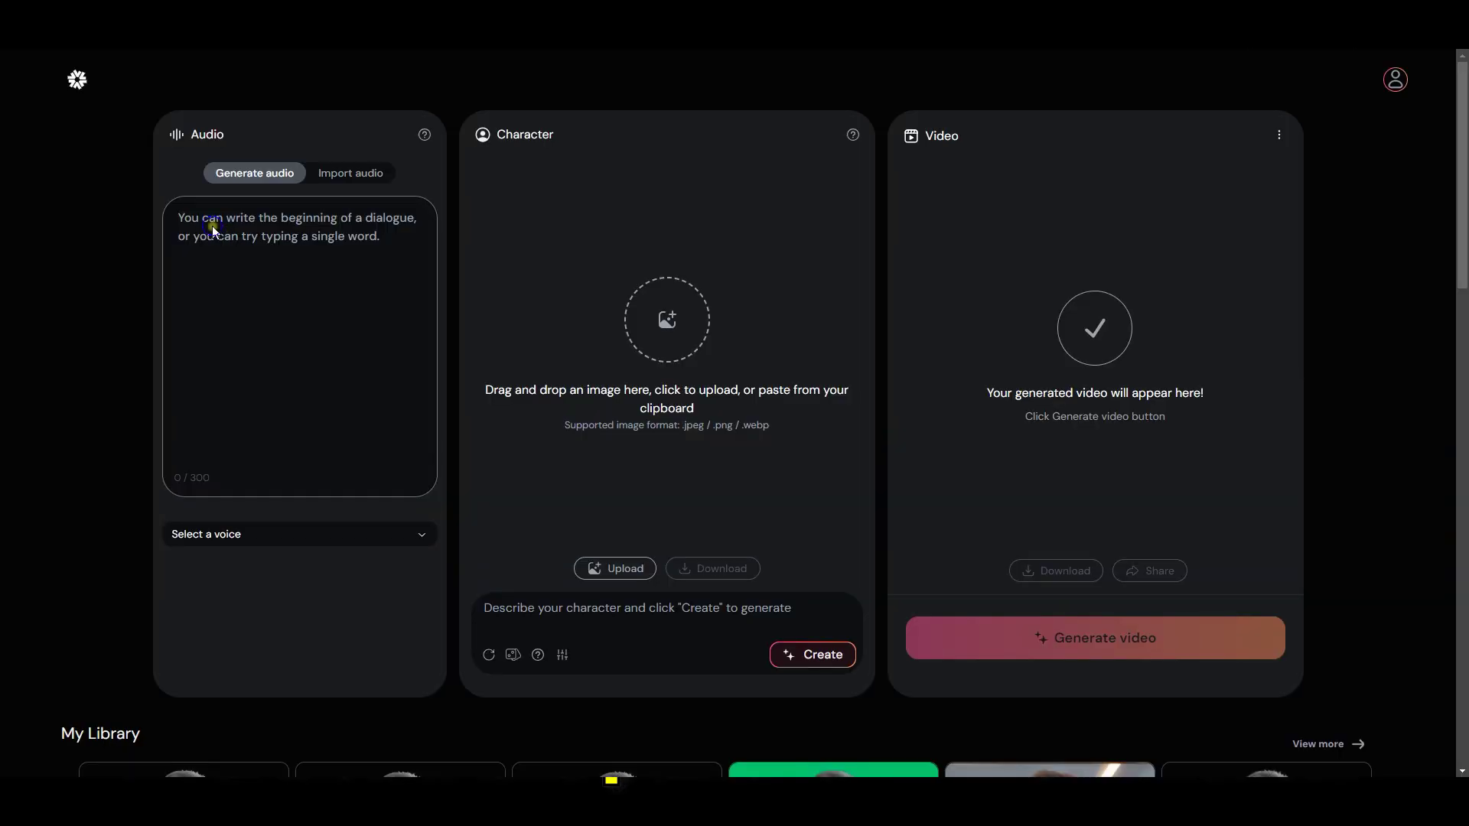
Step: Paste the opening paragraph into Hedra's Audio script box, filling 300 / 300 characters
right_click(223, 235)
left_click(277, 396)
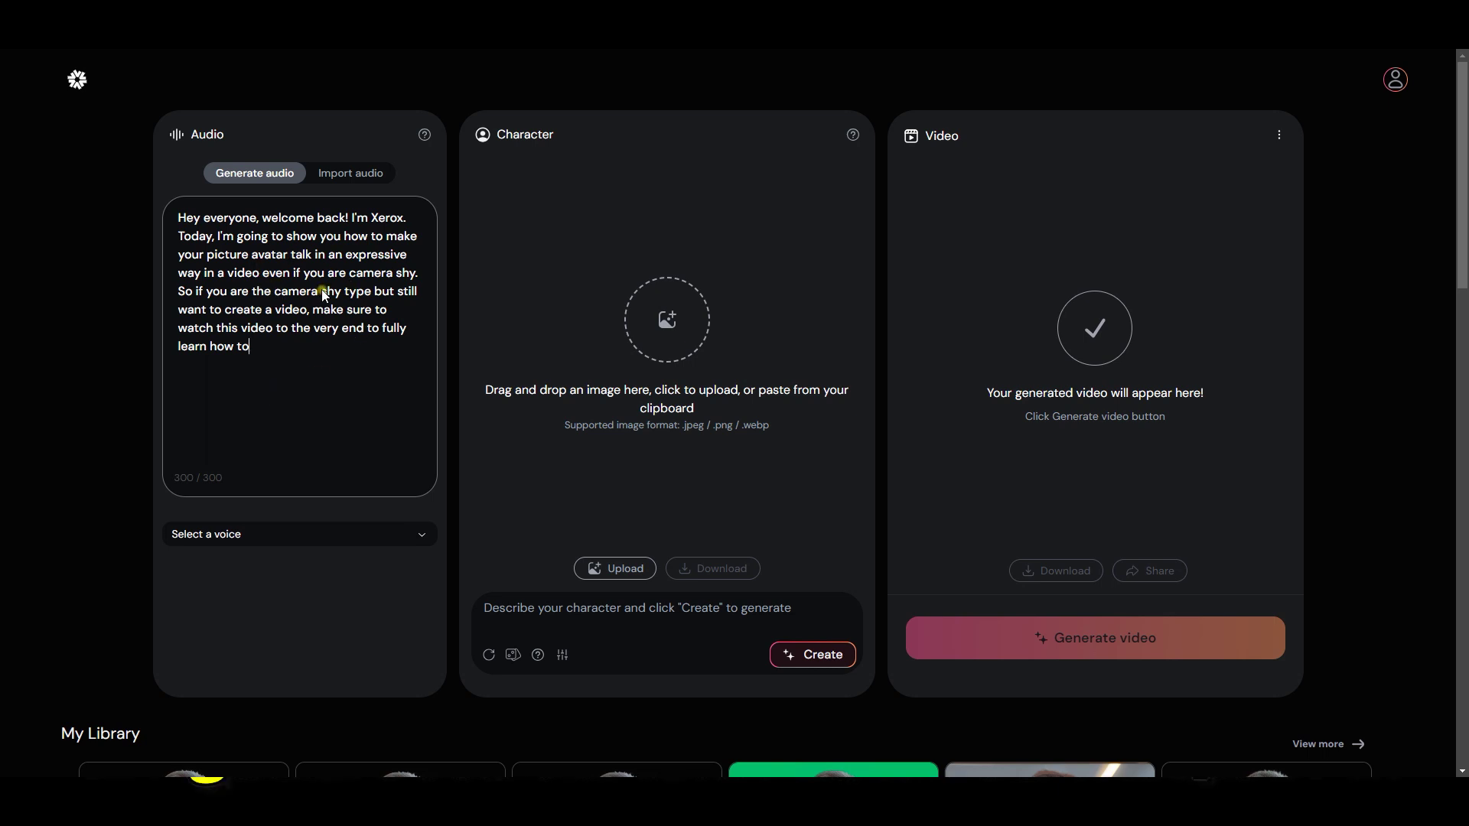
left_click_drag(243, 482, 167, 477)
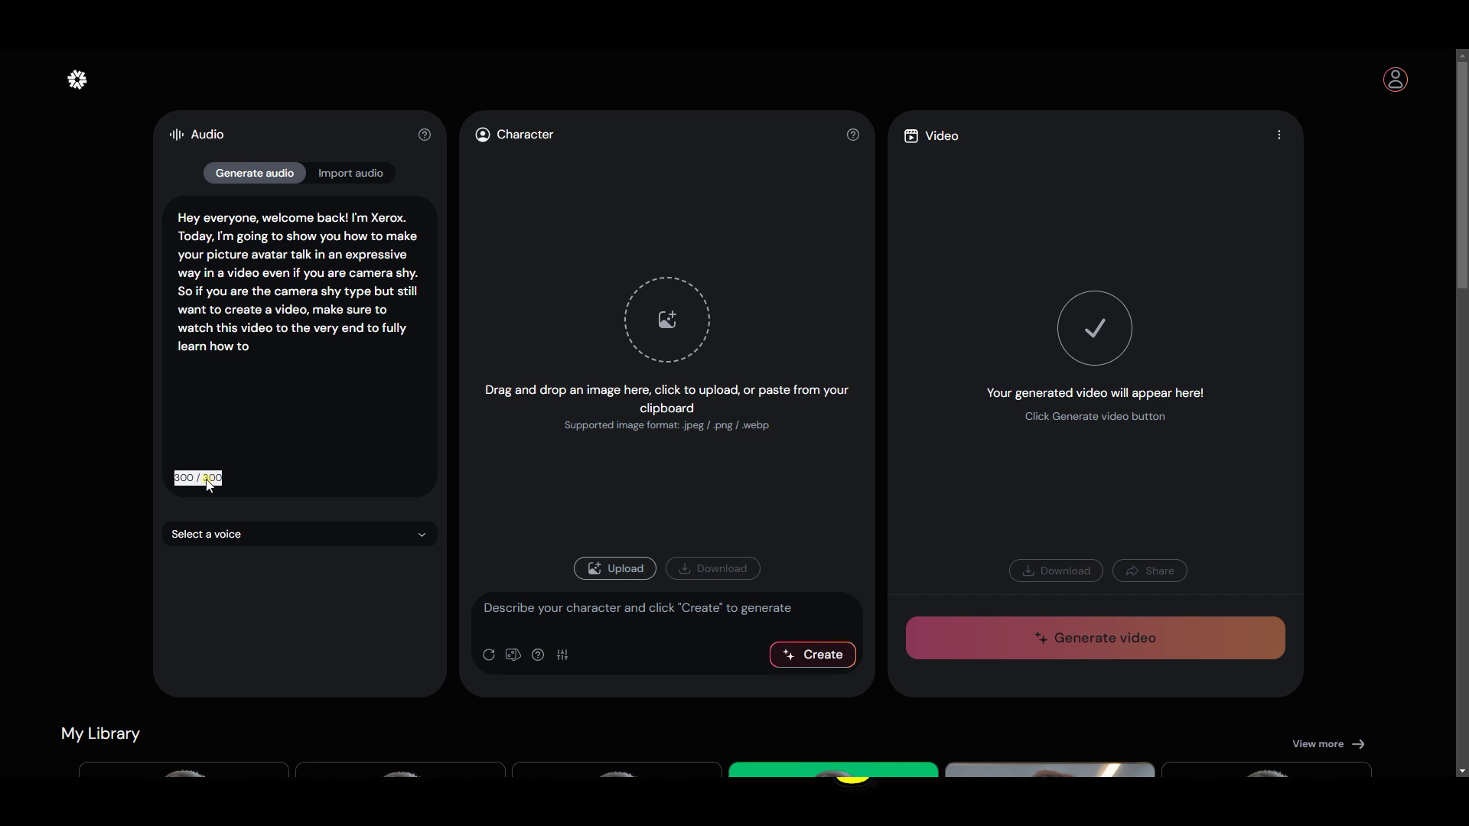
left_click_drag(236, 477, 175, 478)
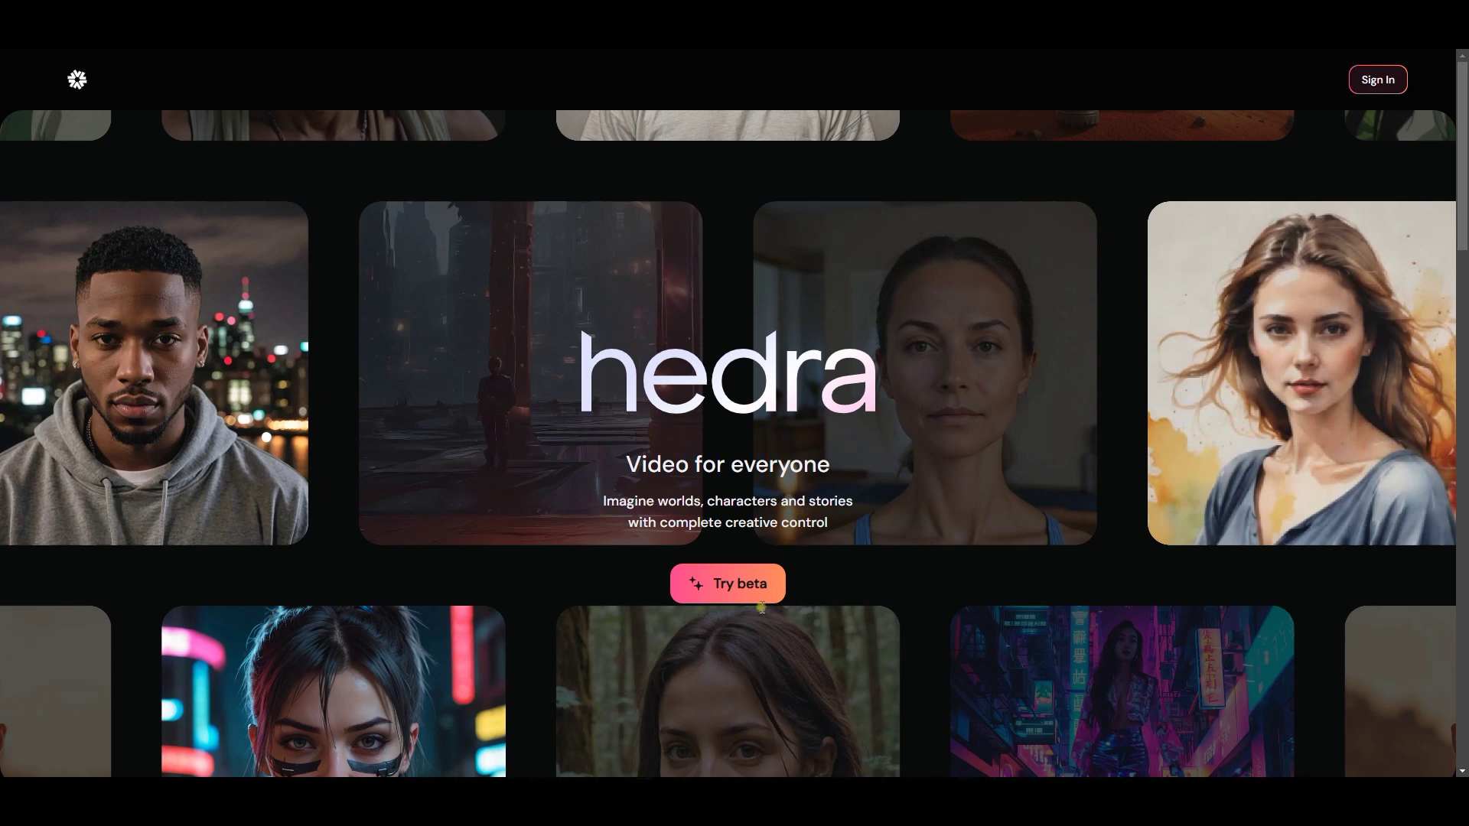
left_click(715, 594)
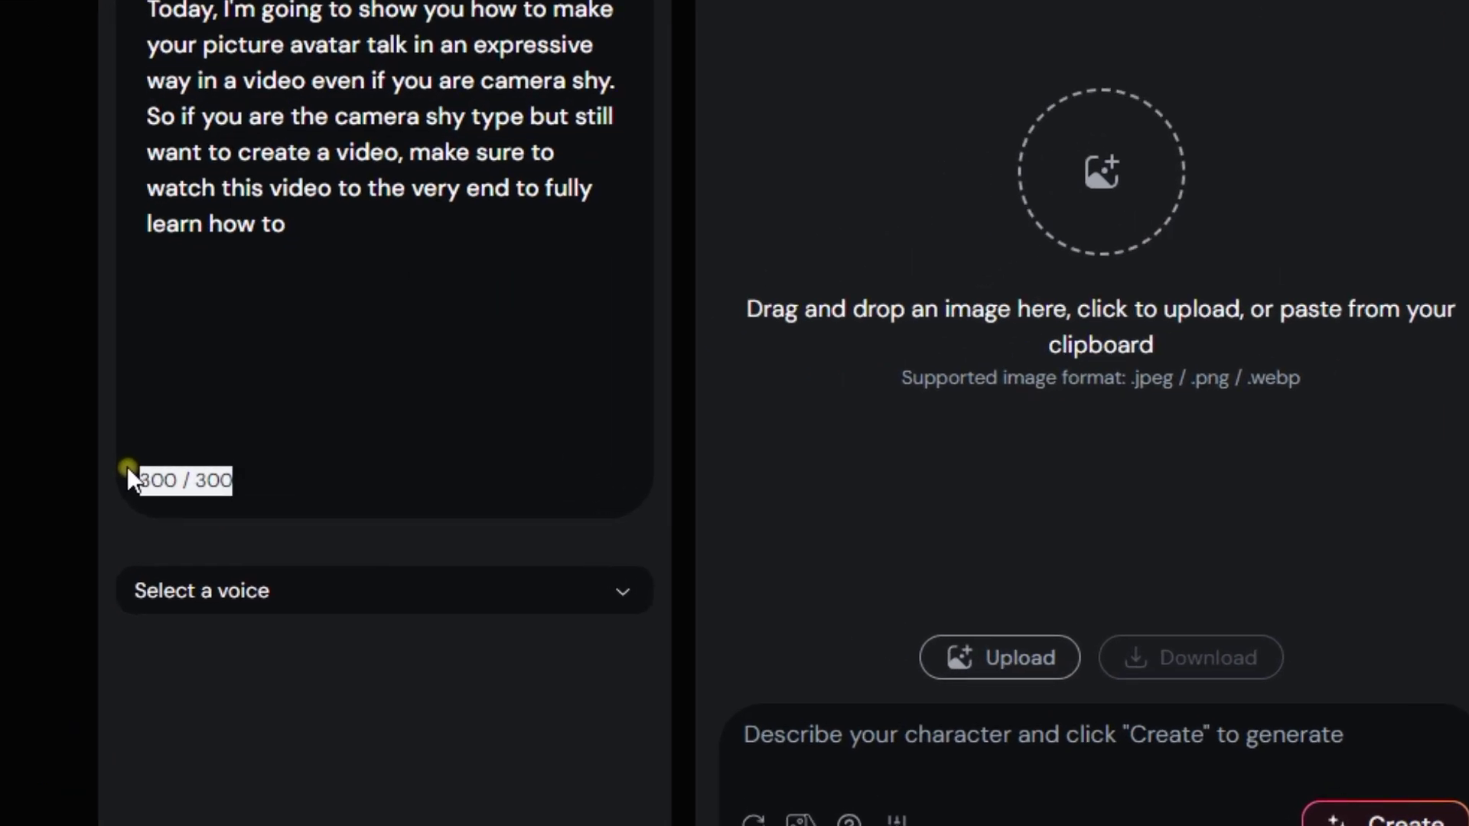
Step: Select the whole pasted script and switch the audio panel to Import audio
left_click_drag(234, 484, 141, 482)
left_click_drag(296, 489, 135, 480)
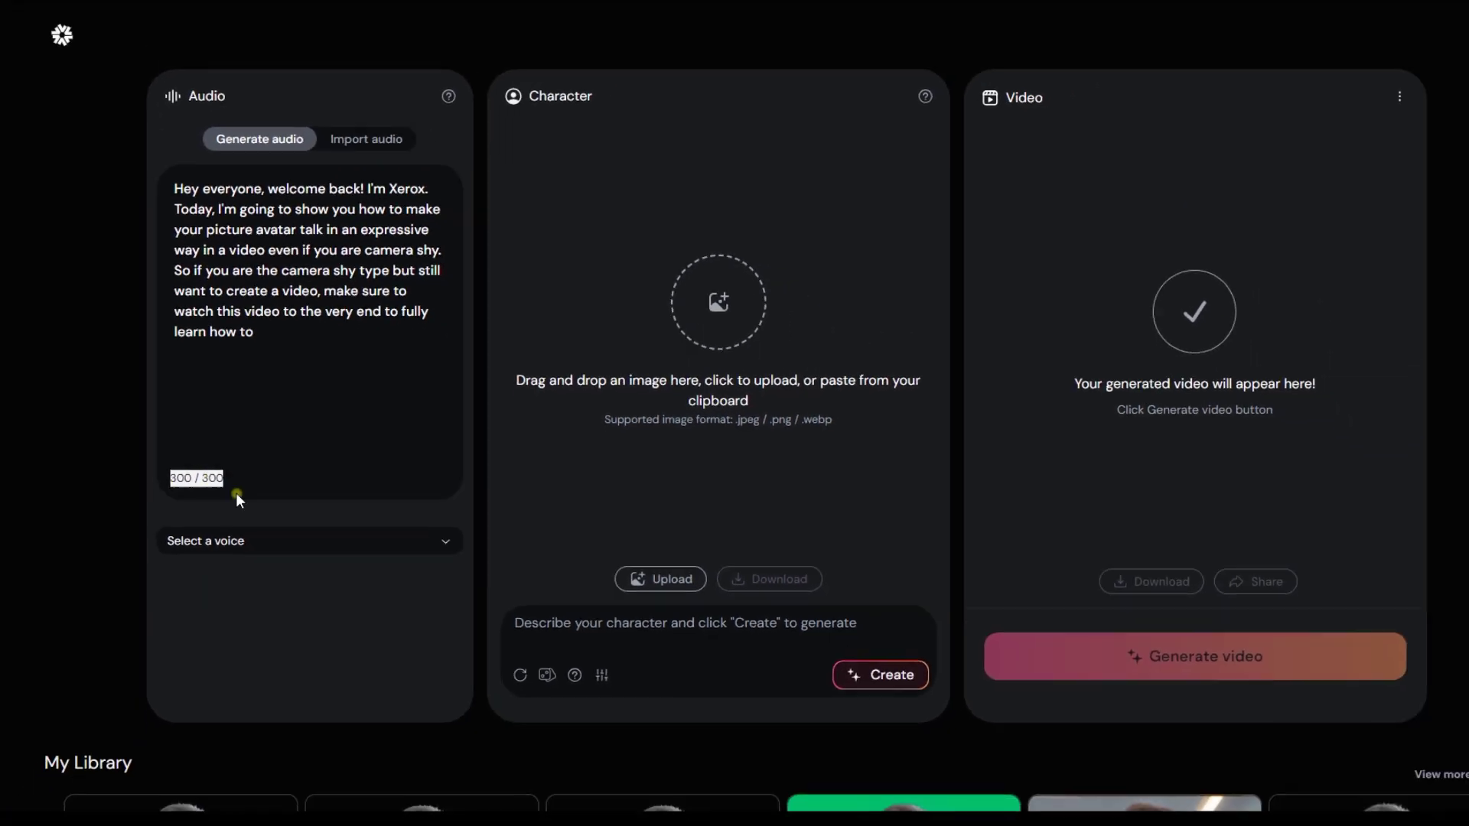
left_click(360, 414)
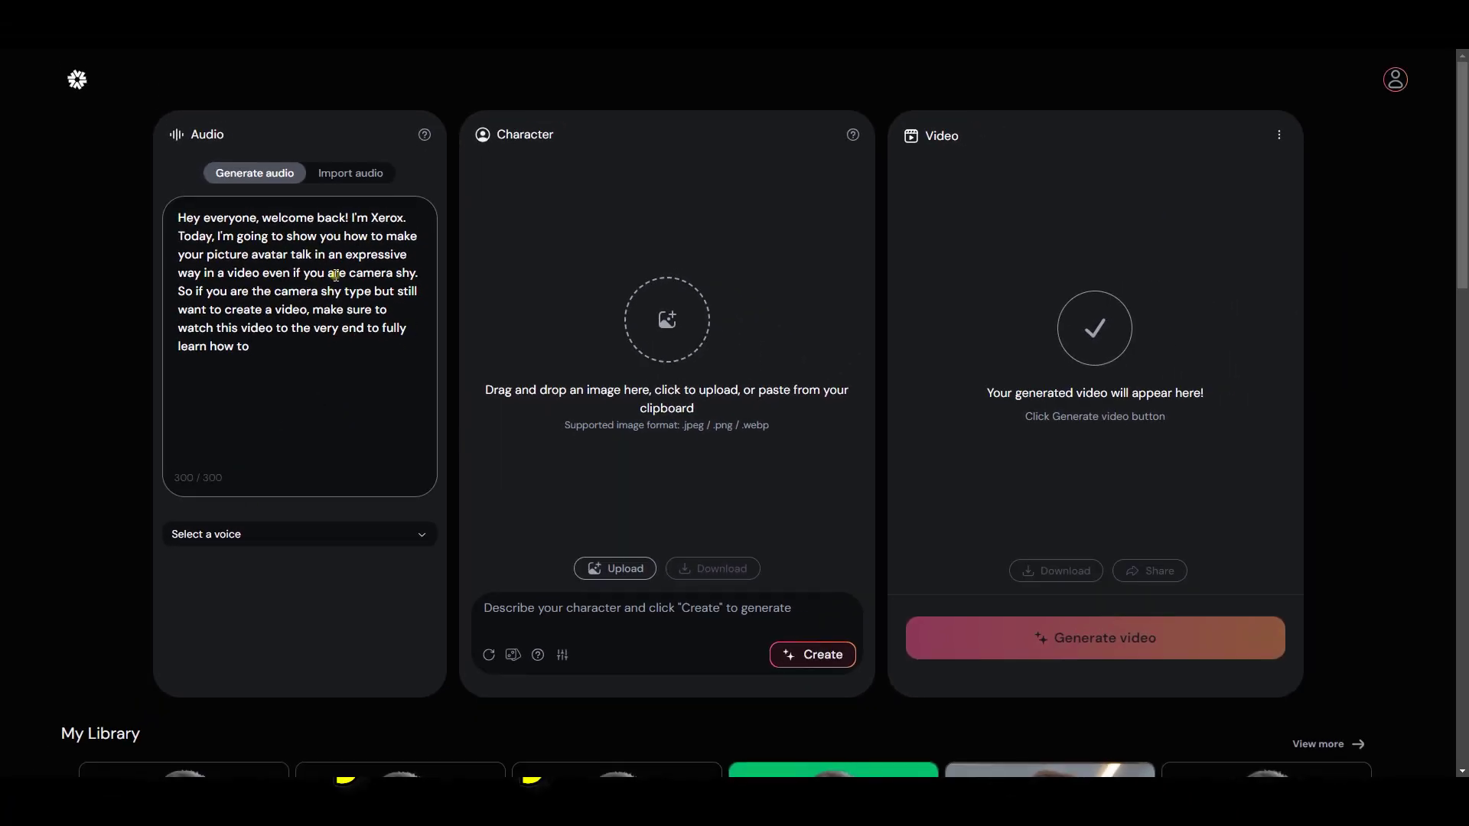
left_click_drag(268, 351, 152, 213)
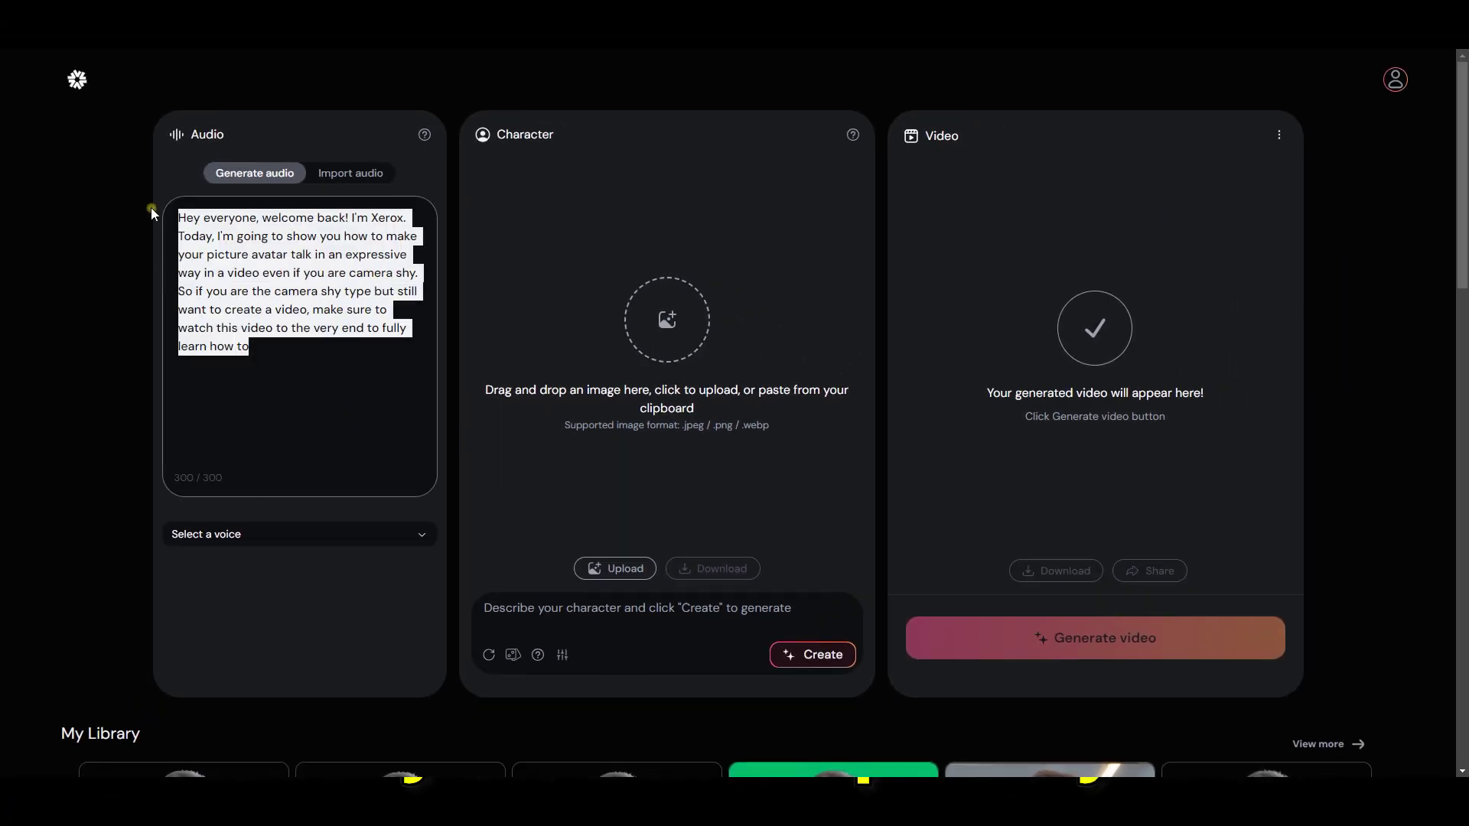
left_click(341, 188)
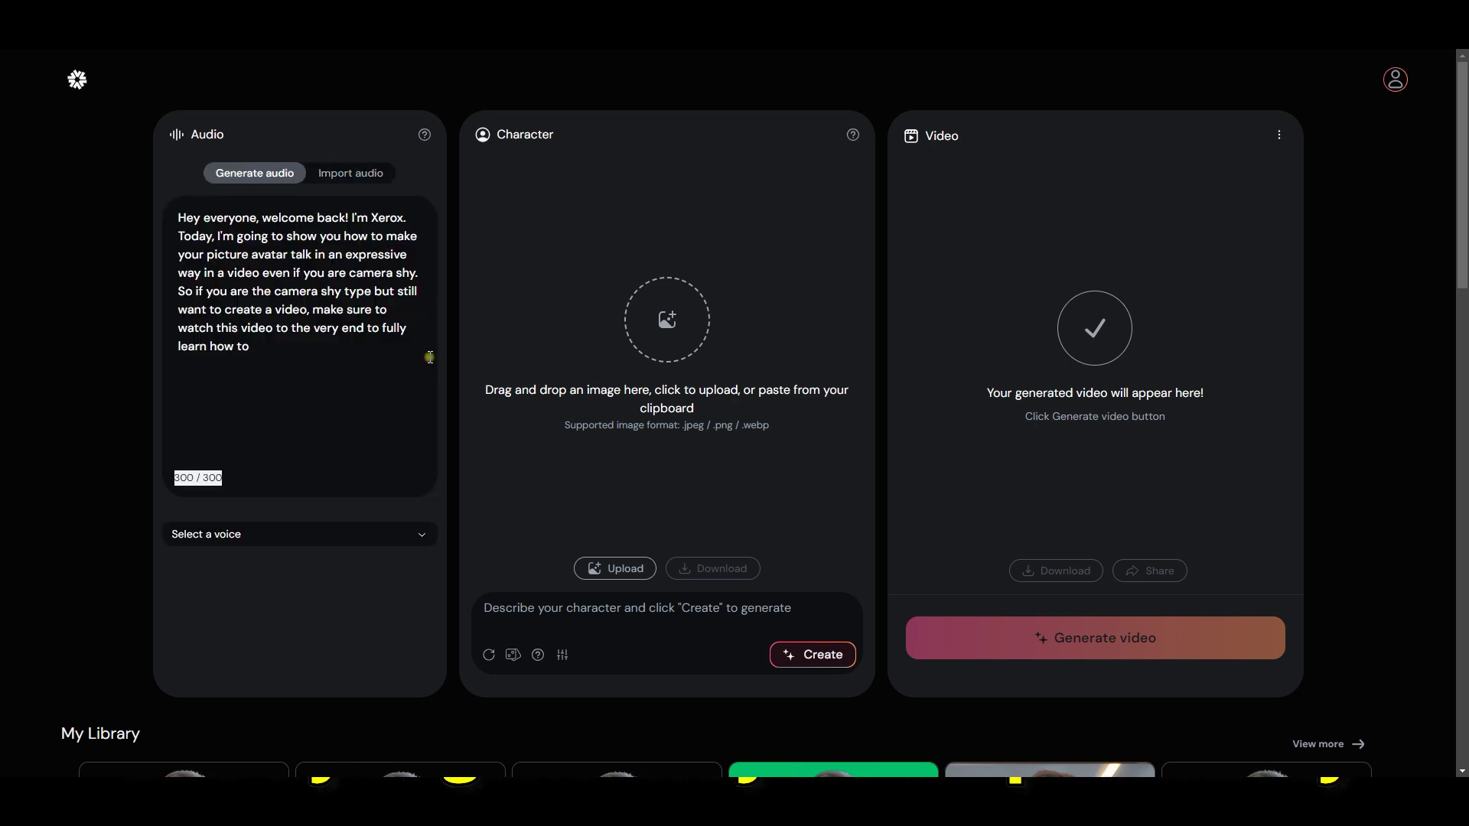
left_click(346, 423)
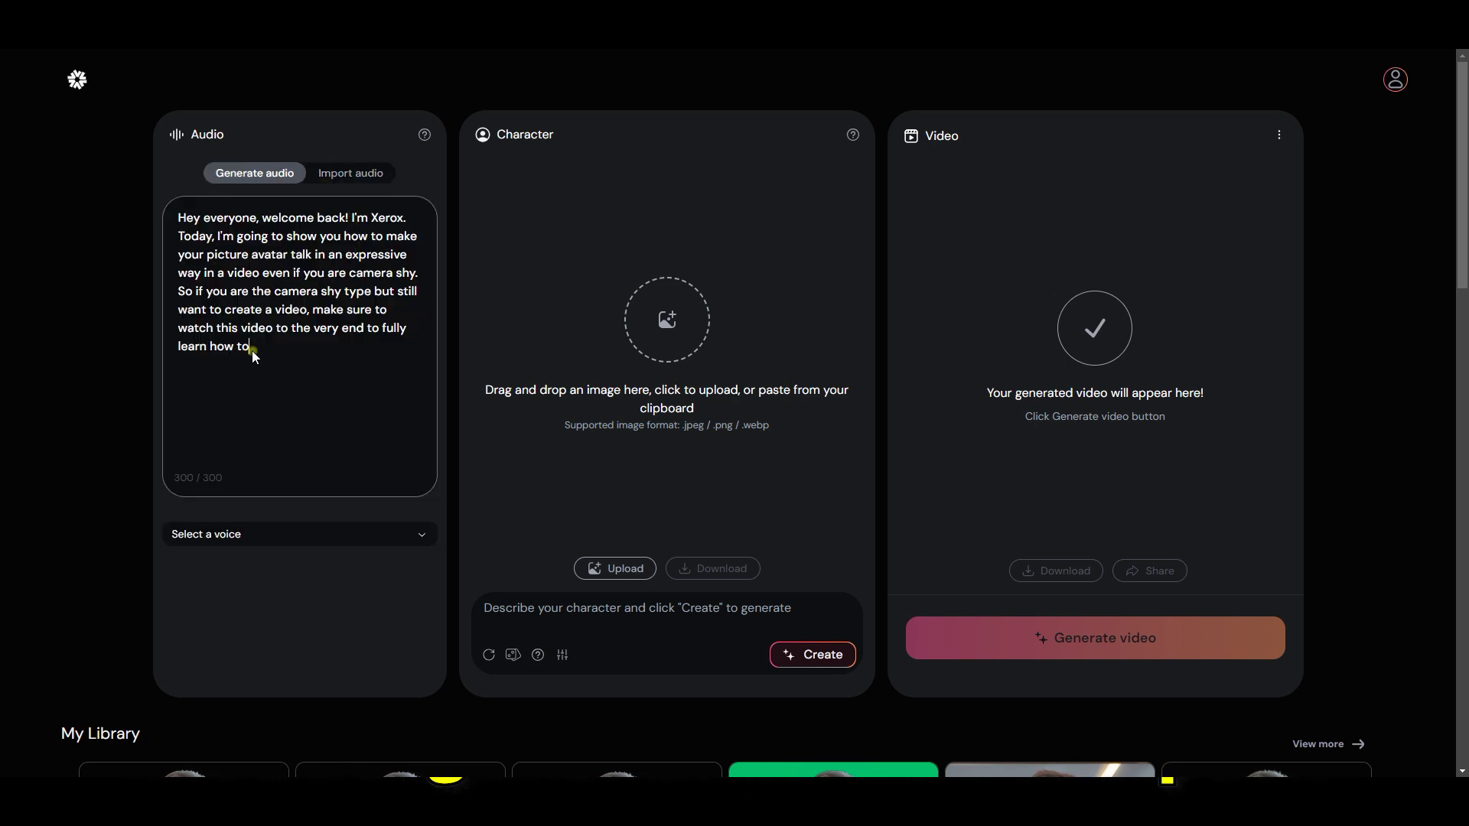
left_click_drag(267, 350, 153, 220)
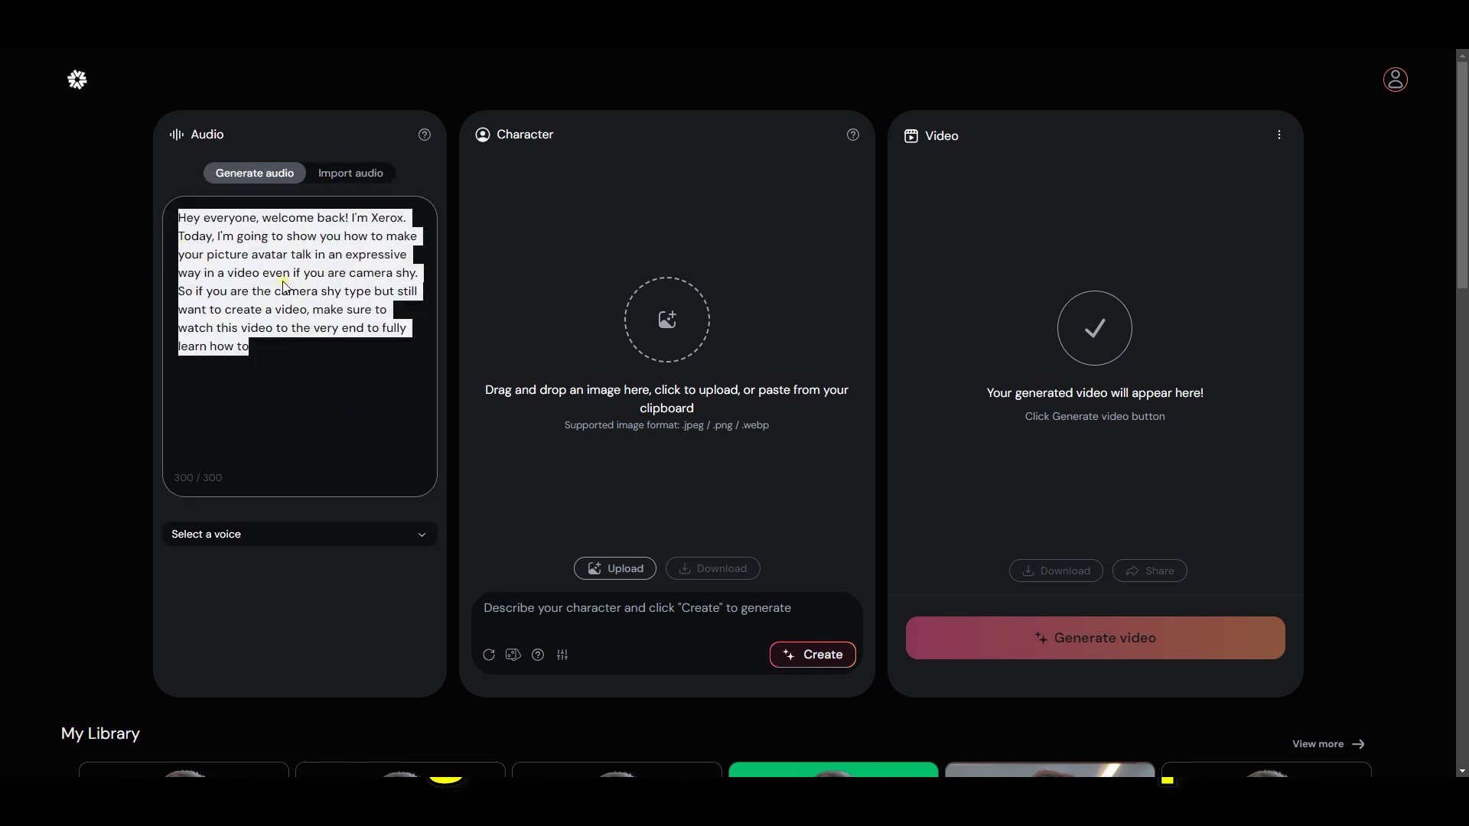
left_click(351, 176)
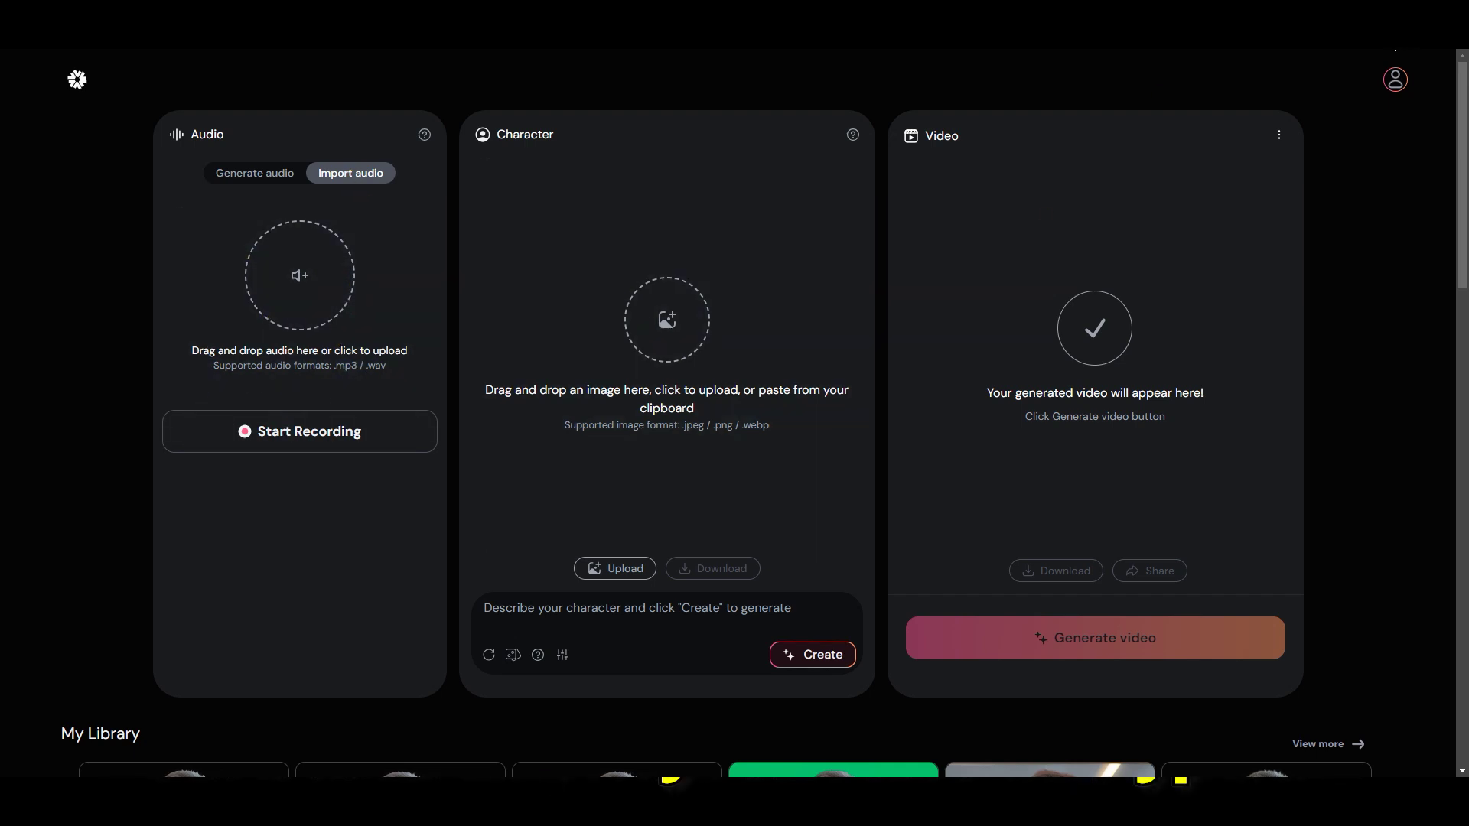
Step: Return the audio panel to Generate audio and add the bearded businessman portrait as character
left_click(255, 173)
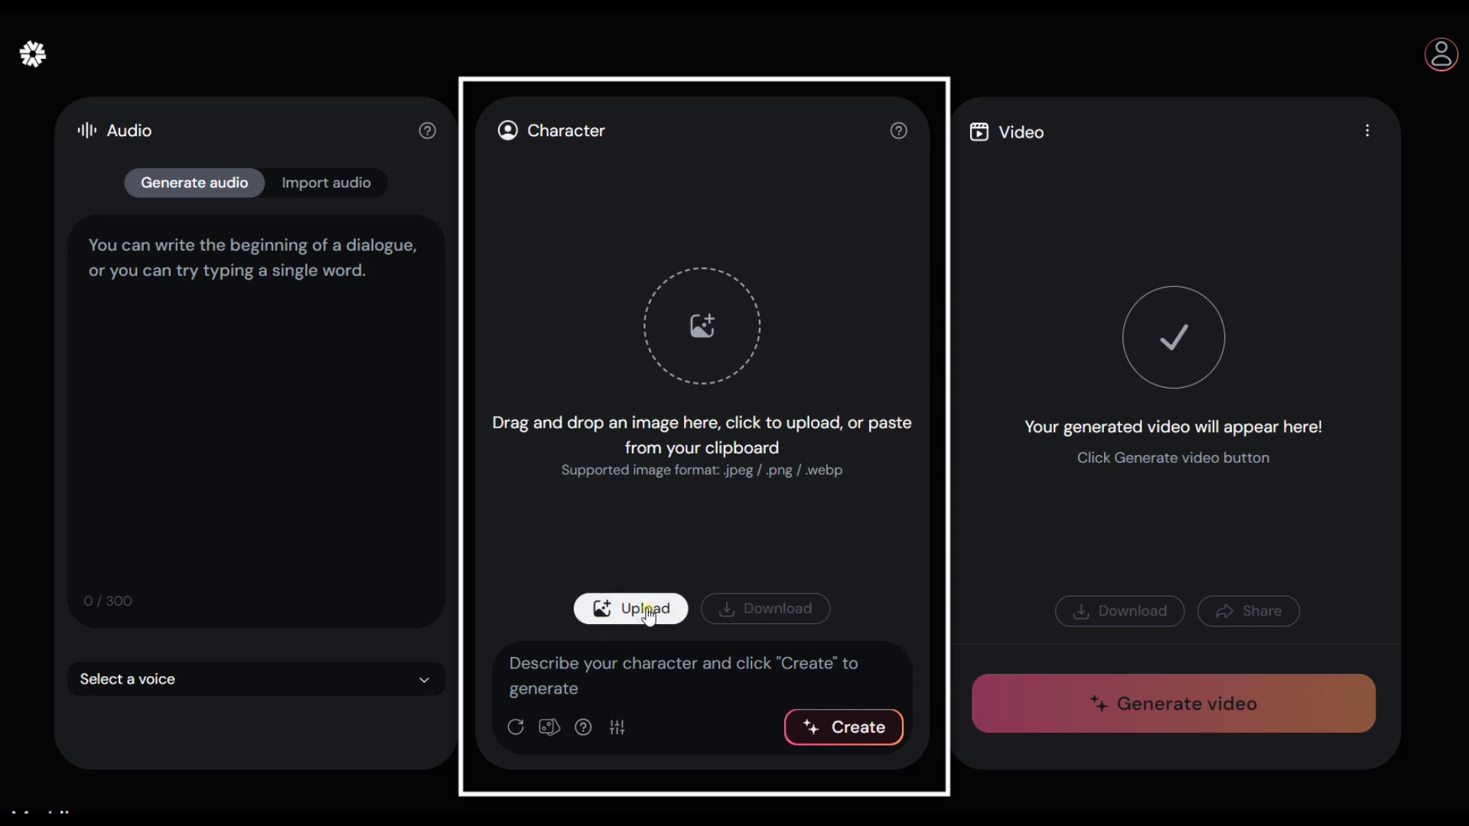
mouse_move(1164, 719)
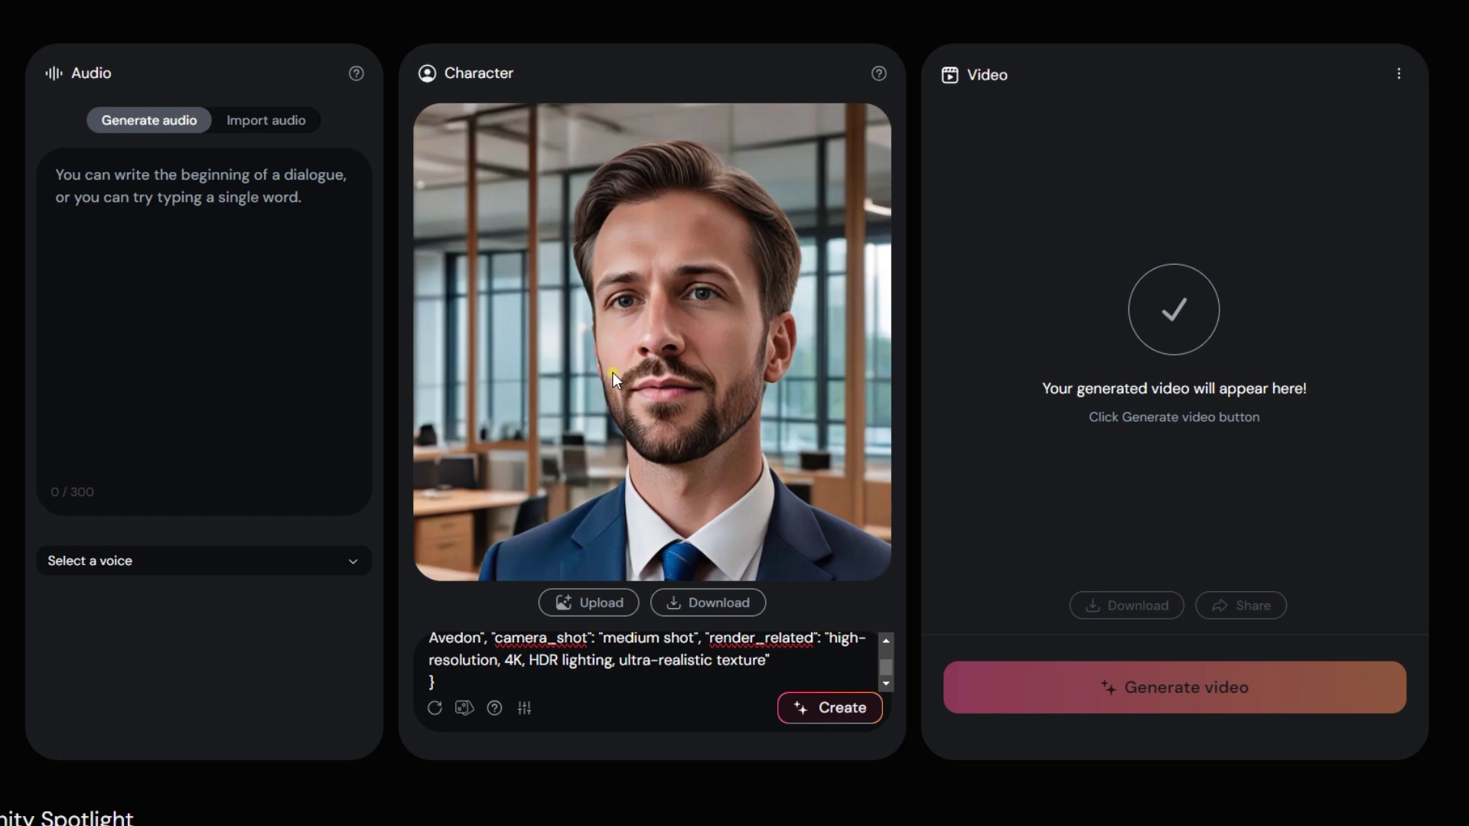
scroll(742, 676, "up", 5)
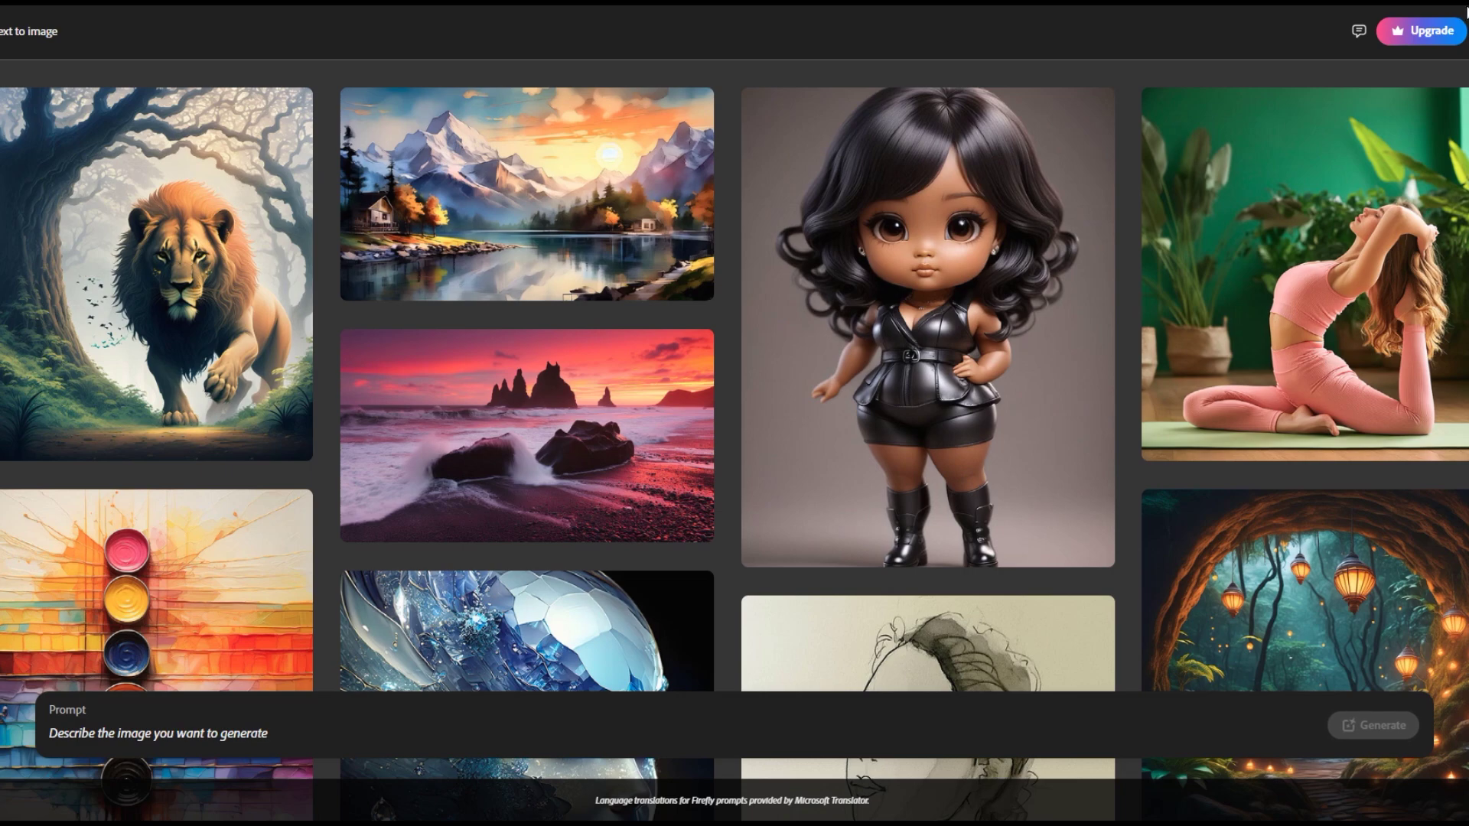
Step: Generate Firefly images from the pasted JSON prompt of a bearded man in a modern office
type("ons. Valleys and peaks.")
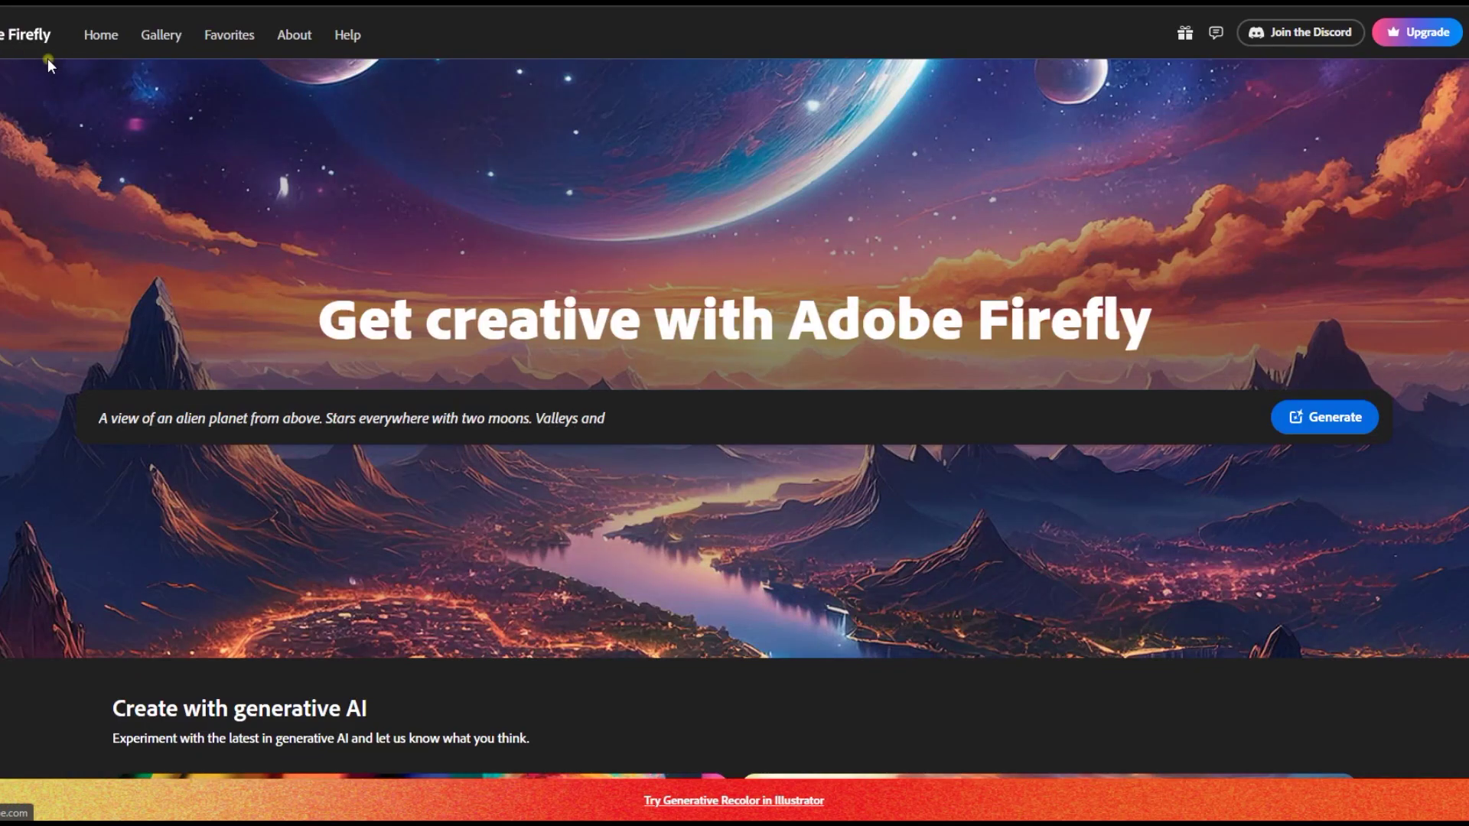
scroll(499, 352, "down", 7)
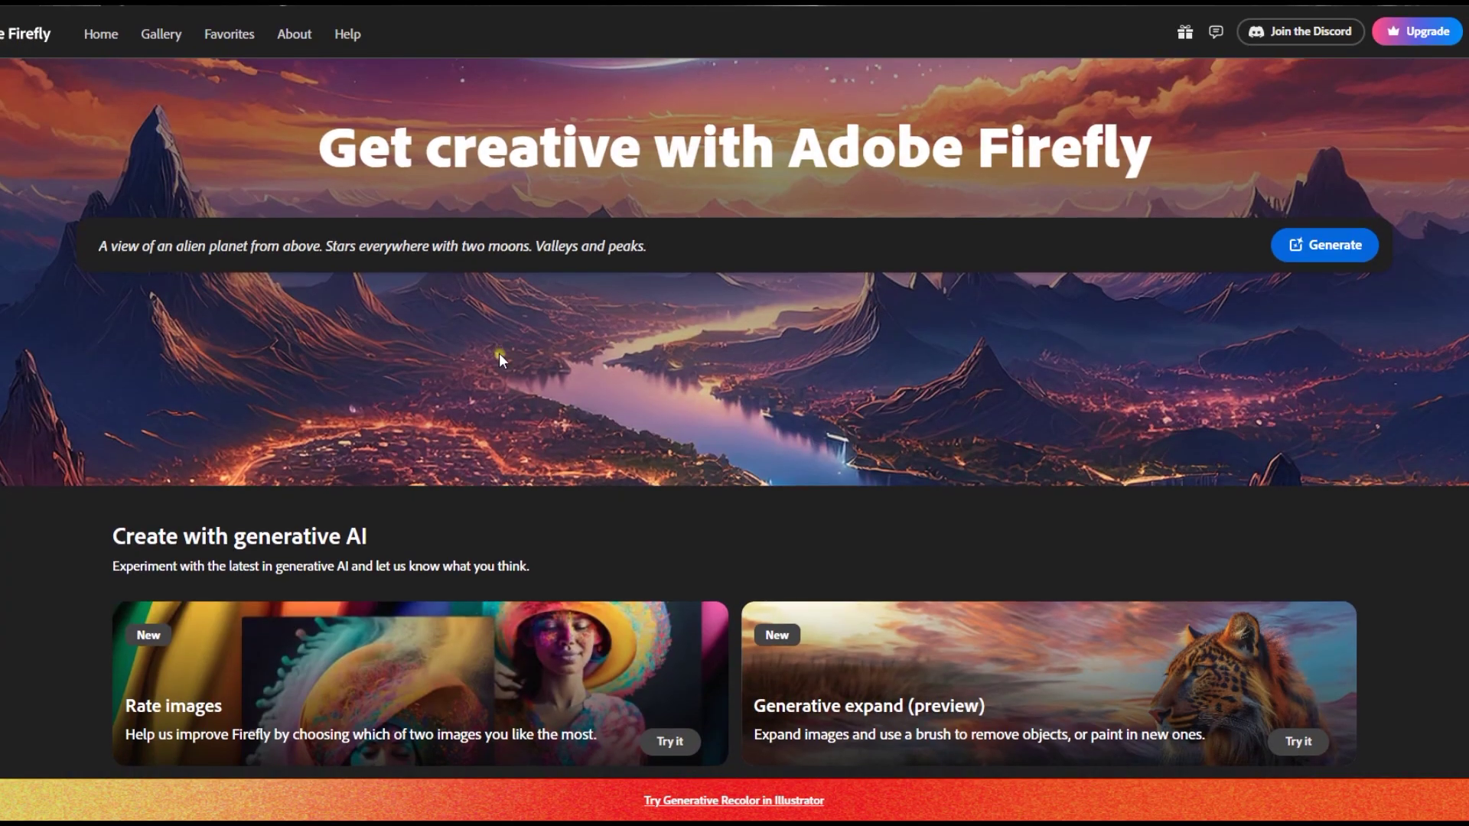
scroll(516, 604, "down", 1)
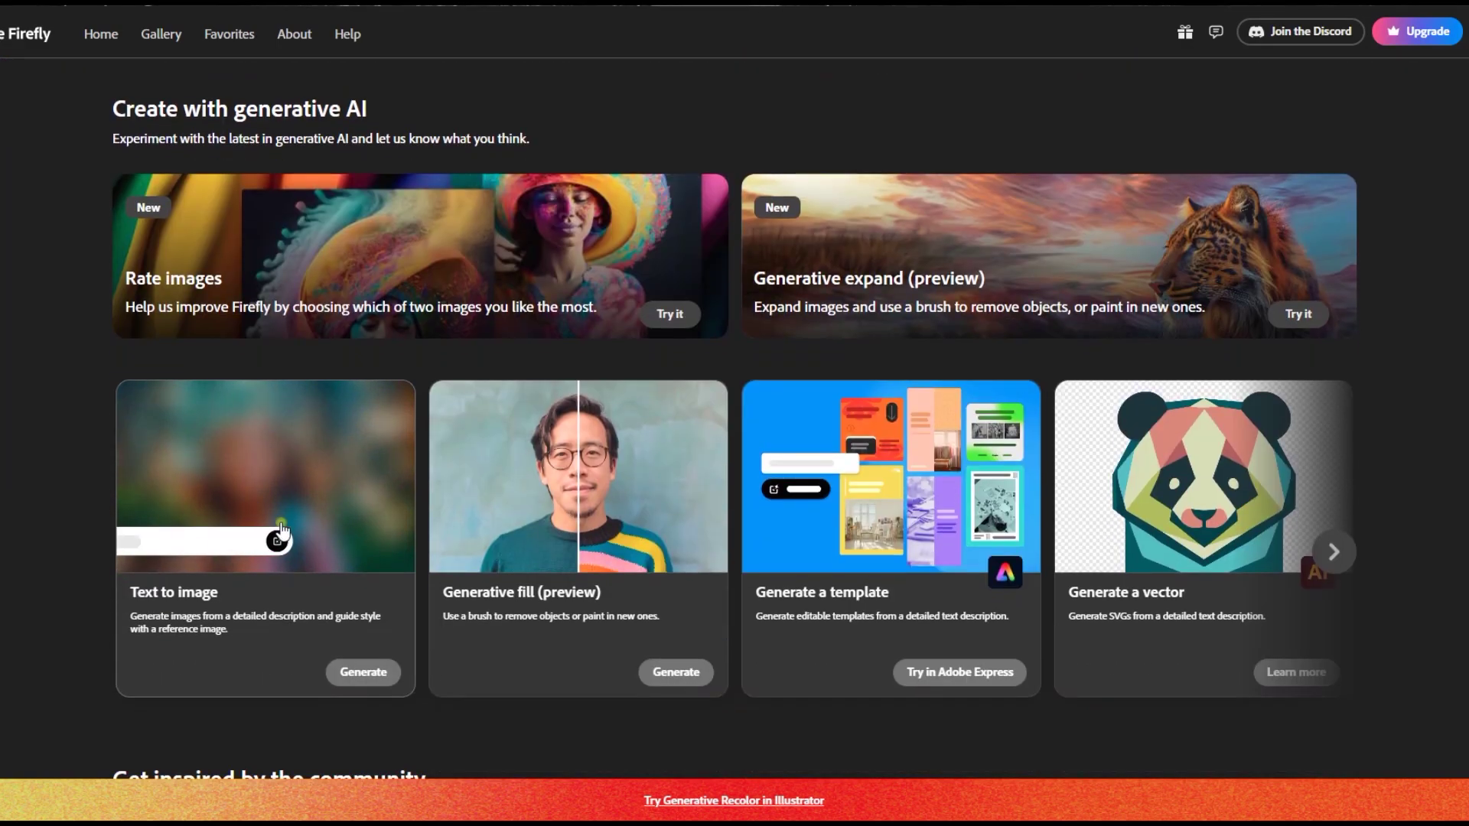
left_click(293, 627)
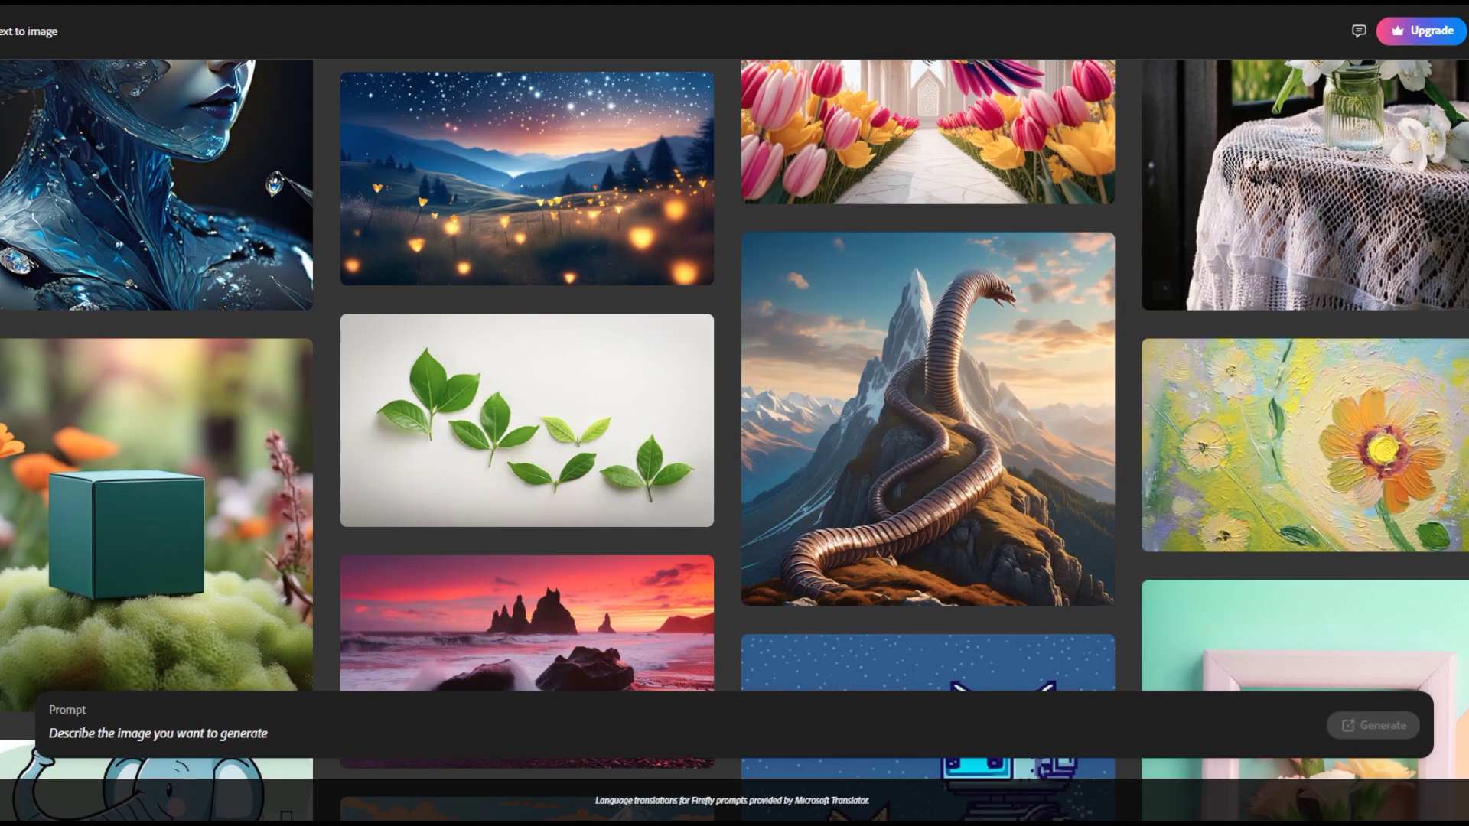
scroll(314, 713, "up", 3)
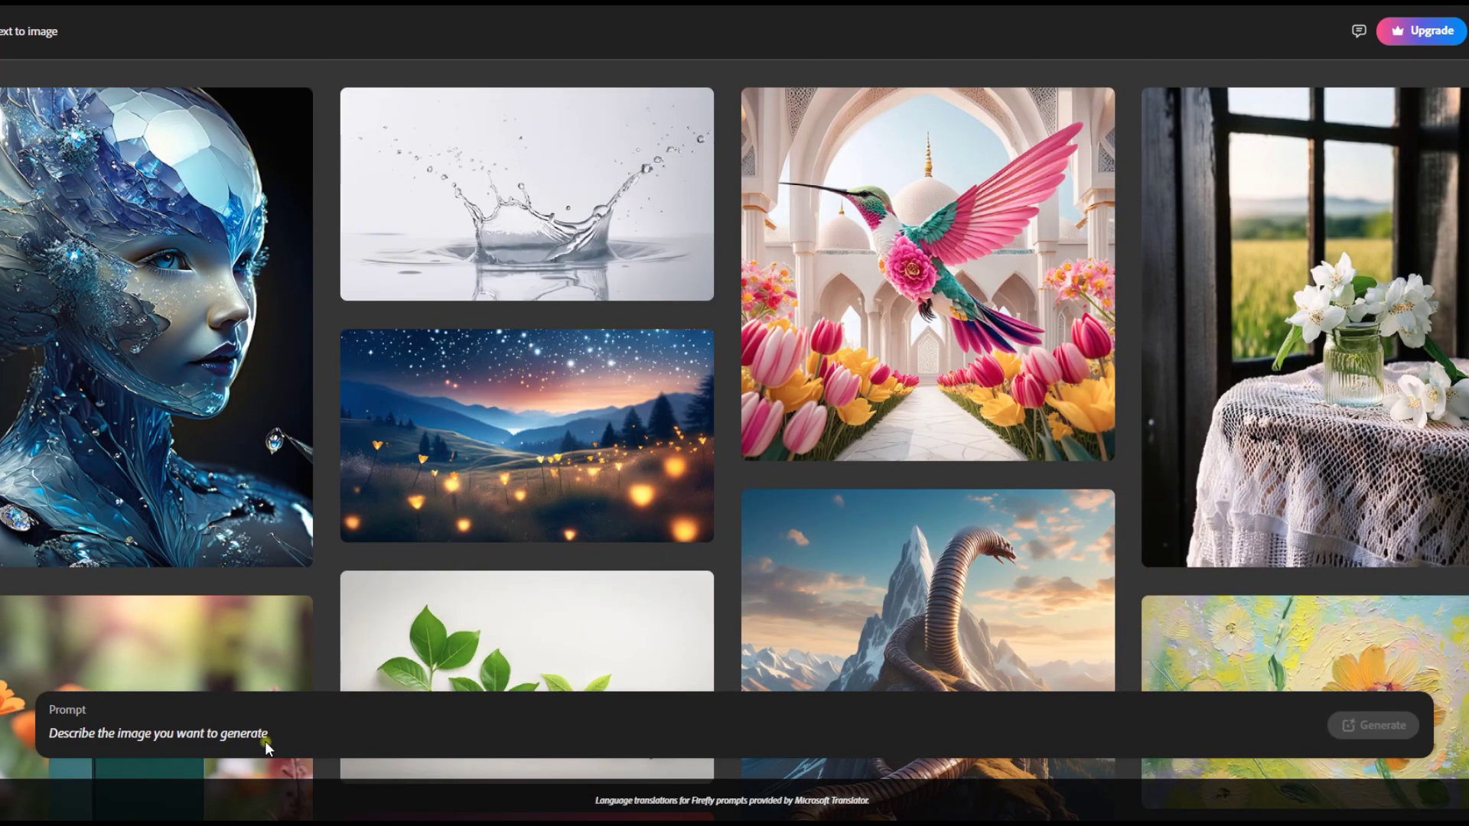
right_click(261, 697)
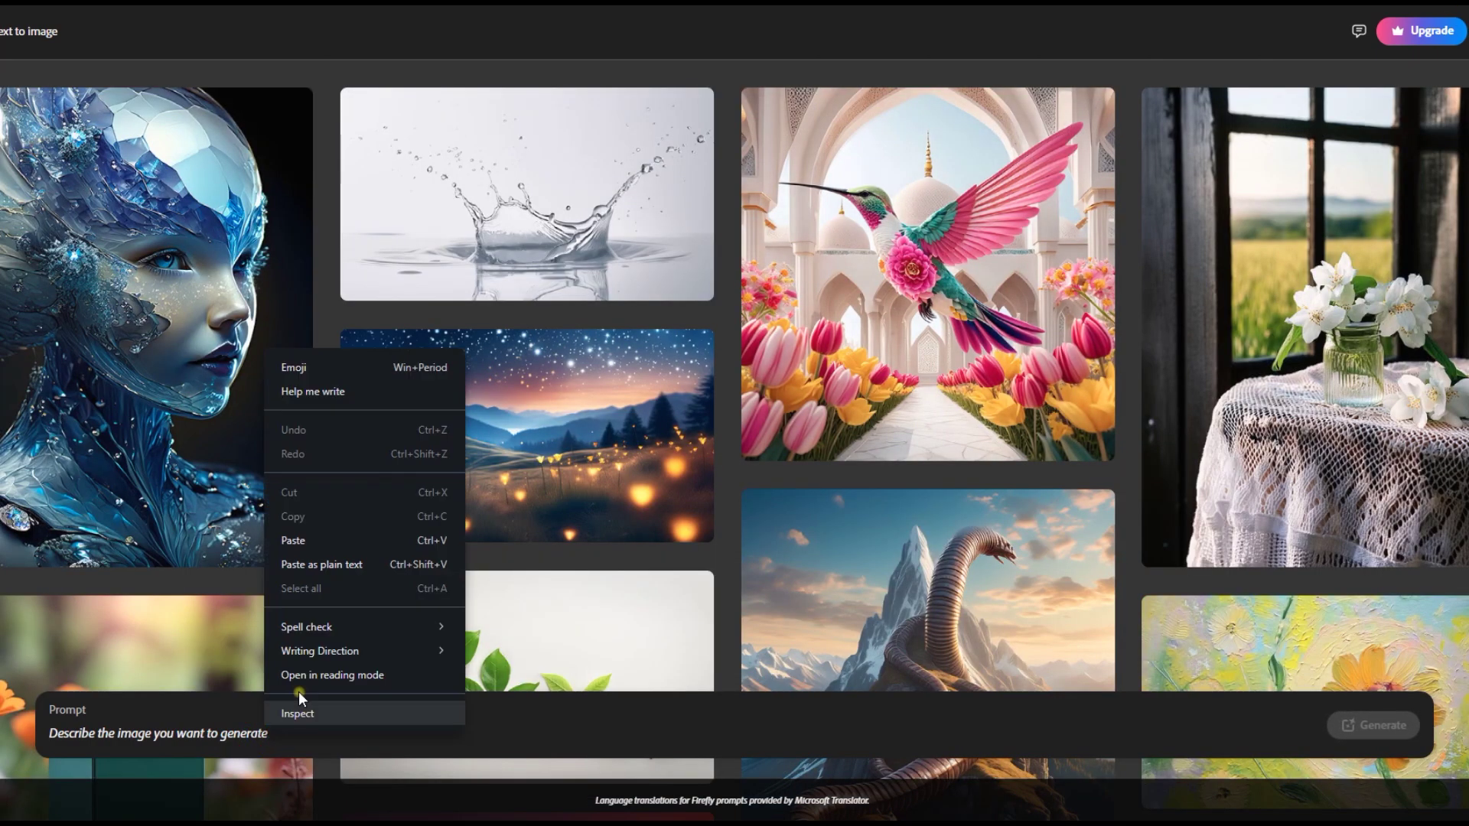
left_click(298, 535)
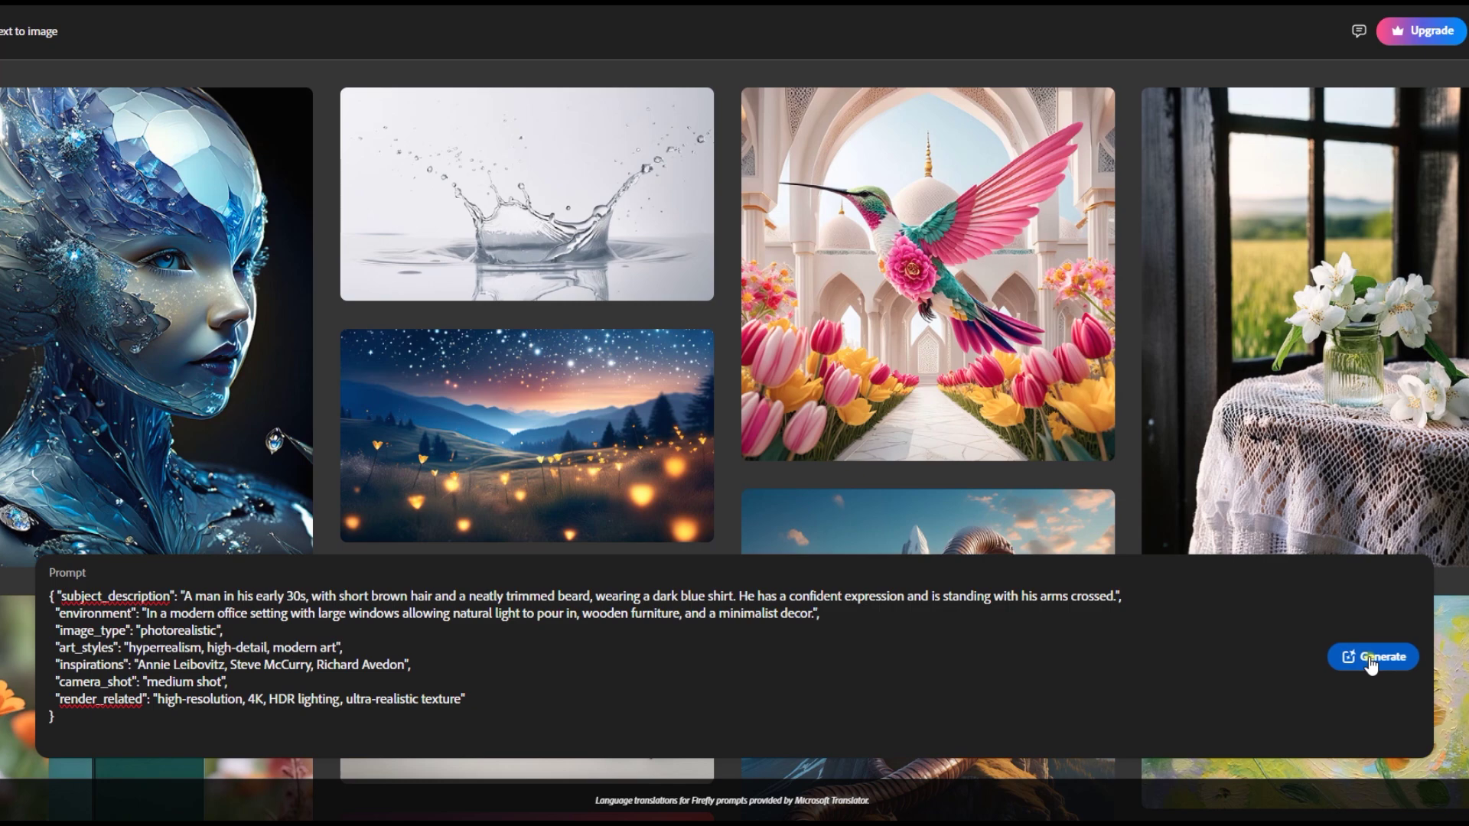
left_click(1369, 660)
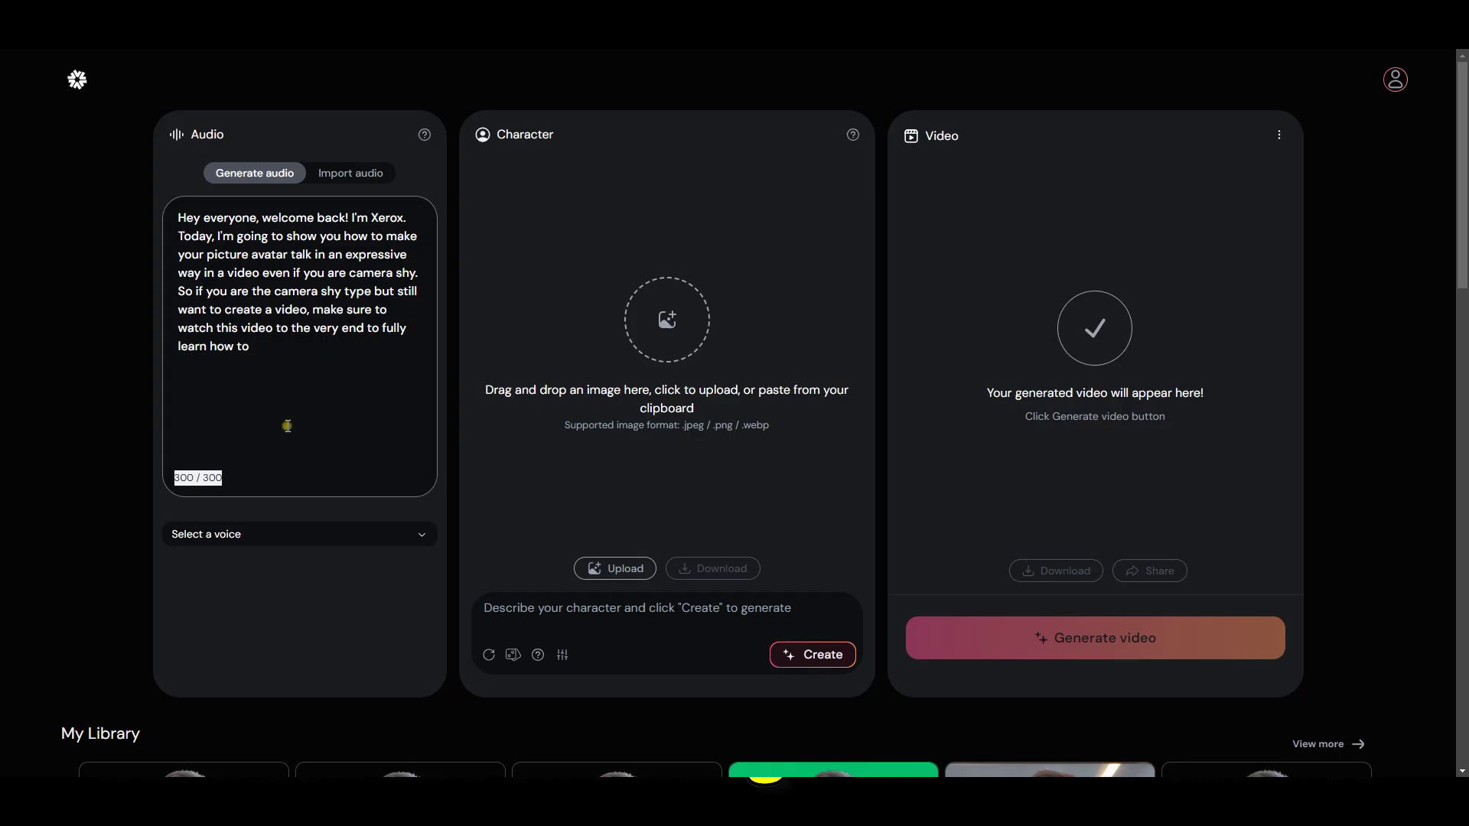
Step: Select the entire audio script and switch Hedra's audio source to Import audio
left_click(358, 410)
left_click_drag(268, 350, 151, 209)
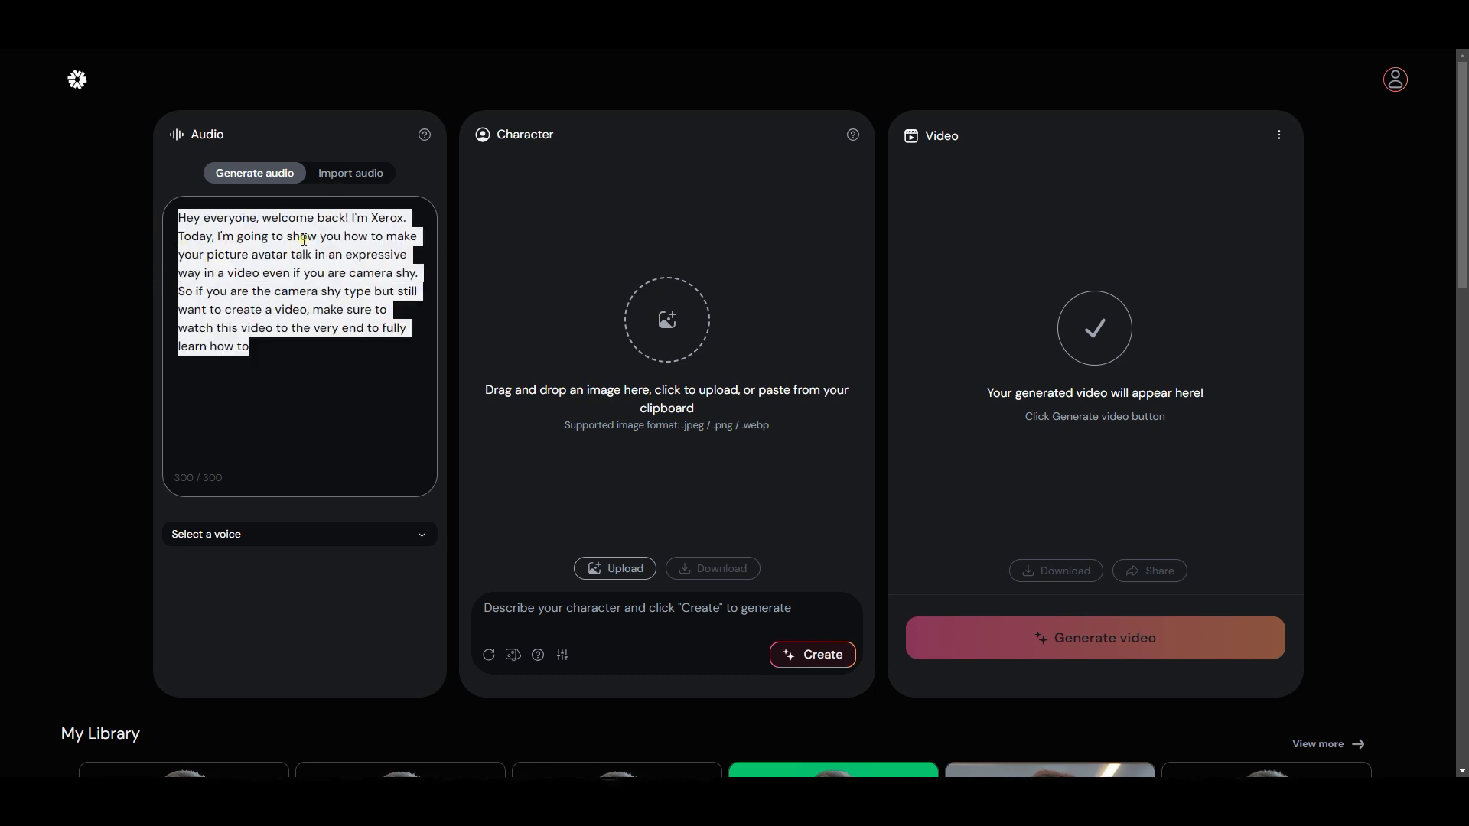
left_click(351, 175)
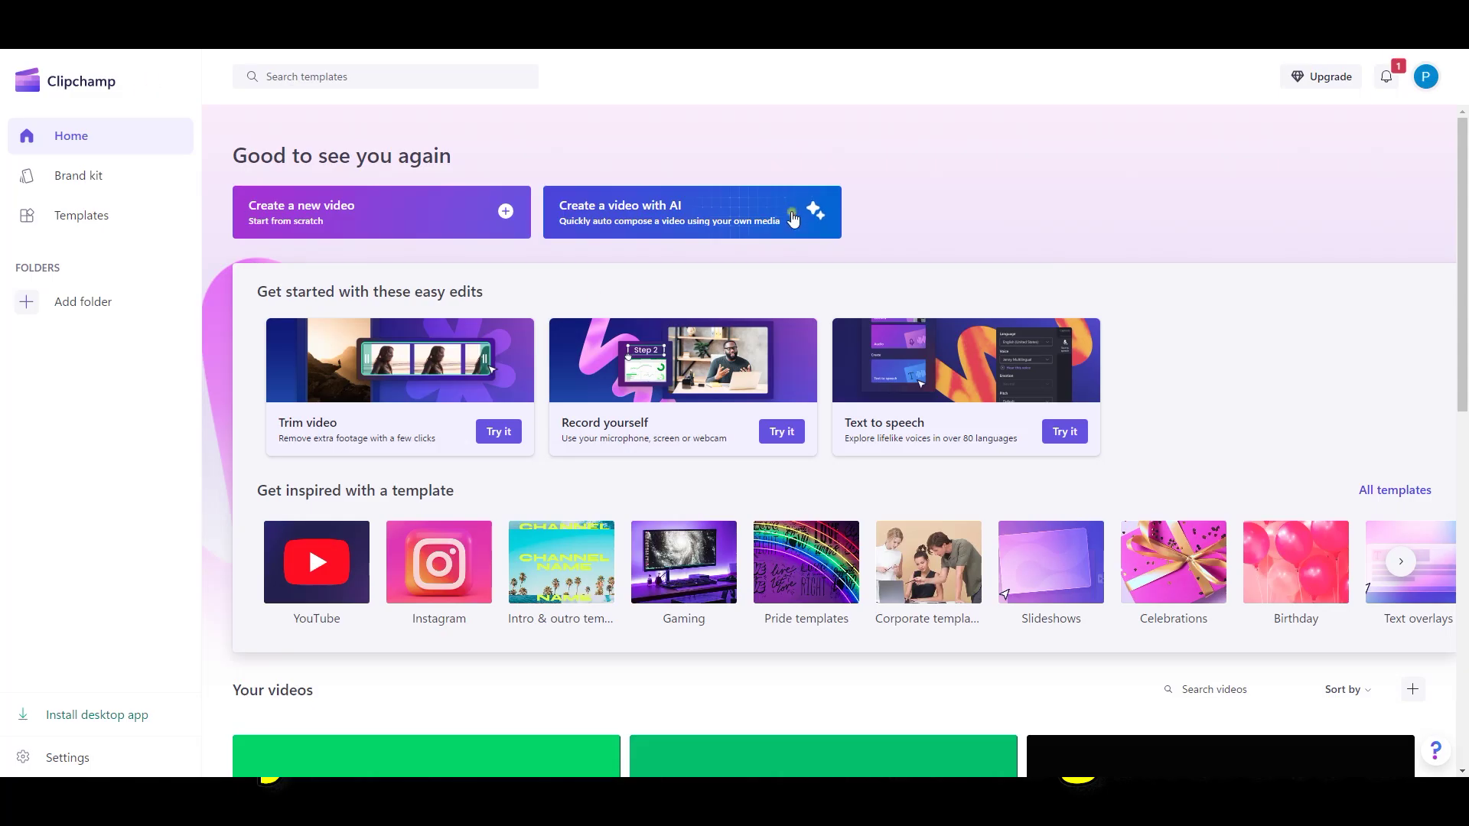
Step: Create and save a Clipchamp text-to-speech clip of the pasted script in the Brian voice
left_click(1063, 426)
left_click(1252, 331)
key("ctrl+v")
left_click(1305, 209)
left_click(1300, 336)
left_click(1269, 268)
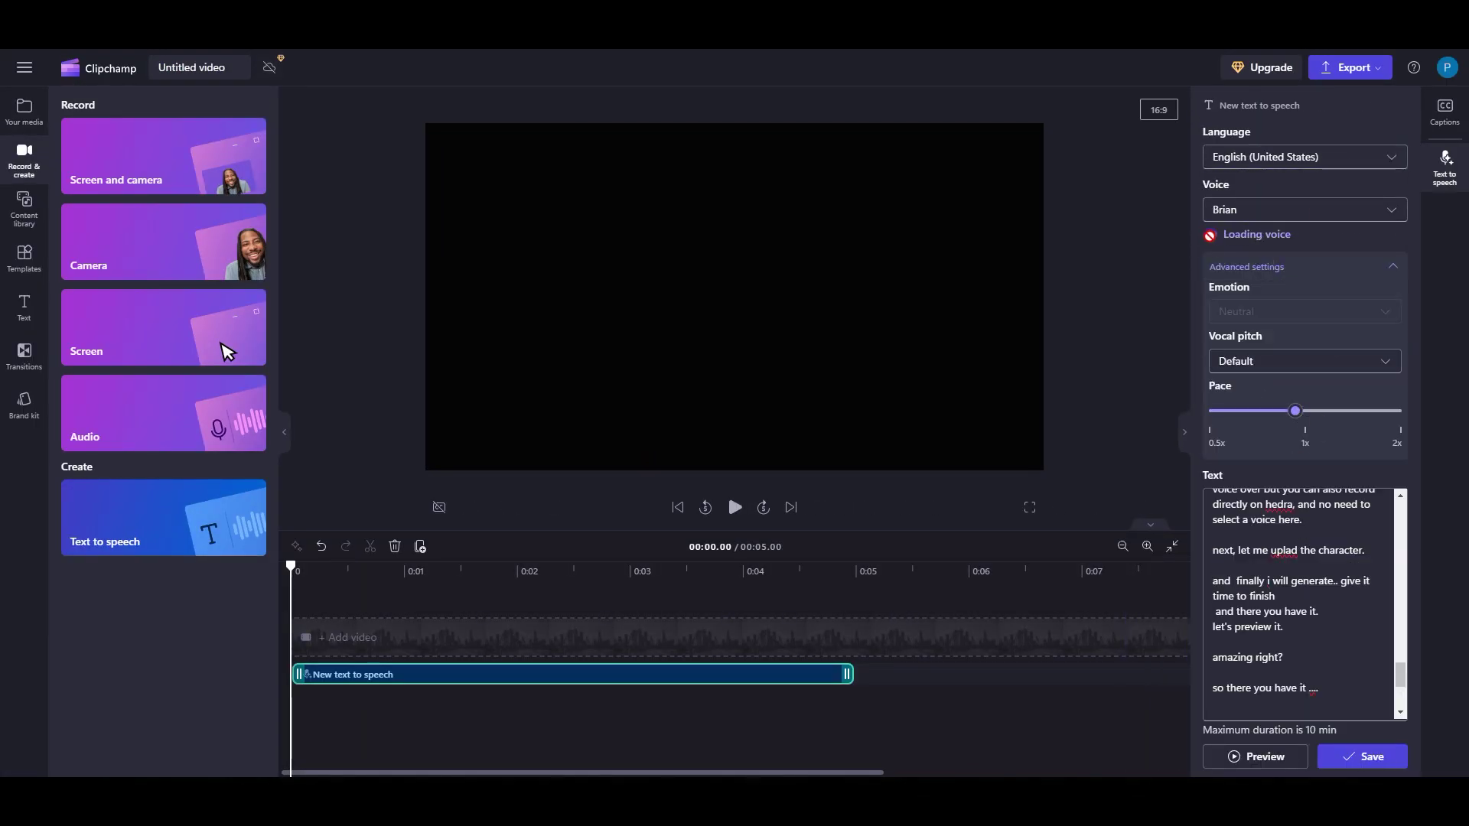
left_click(1350, 743)
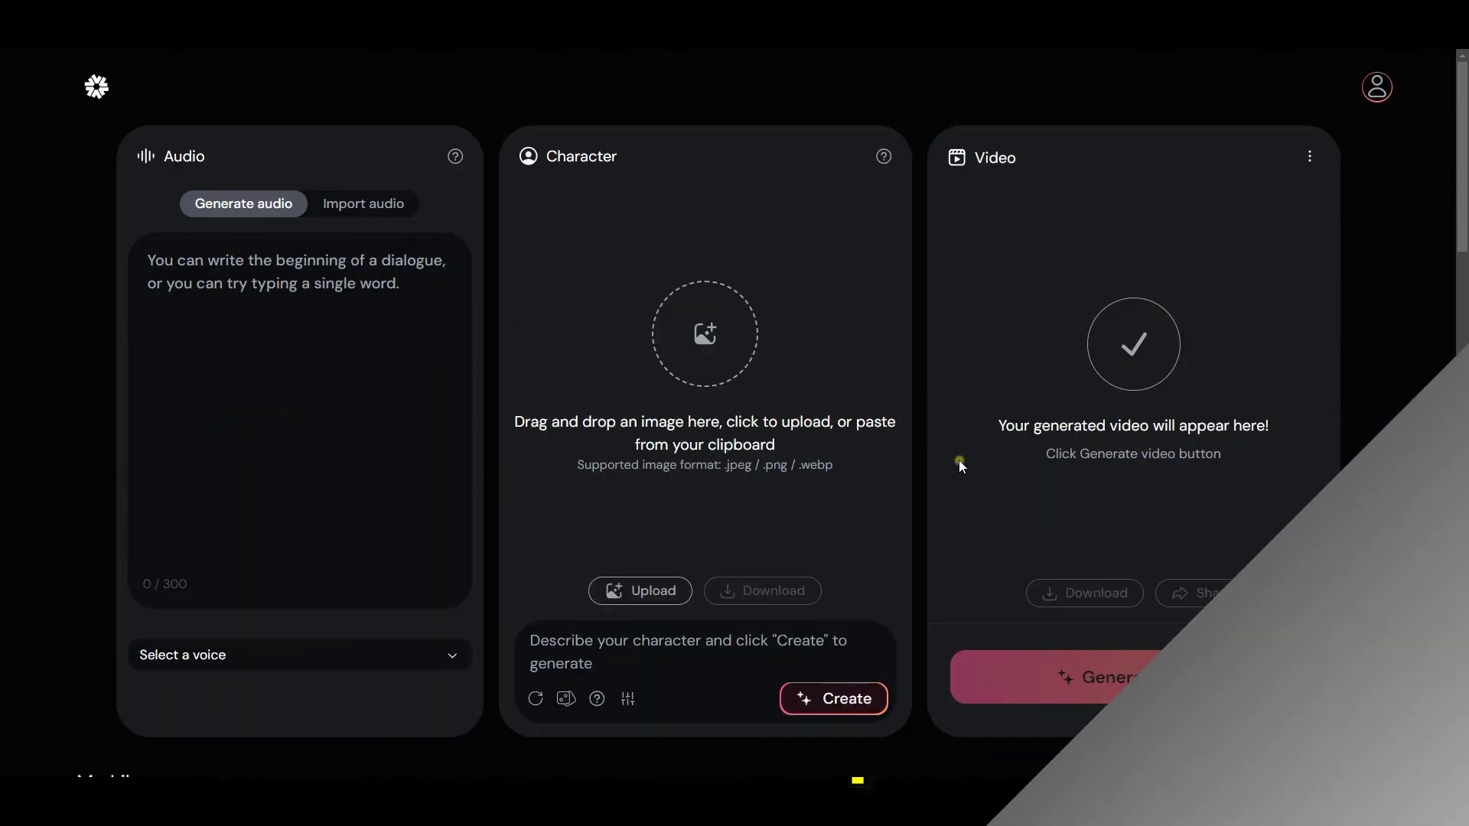
left_click(361, 202)
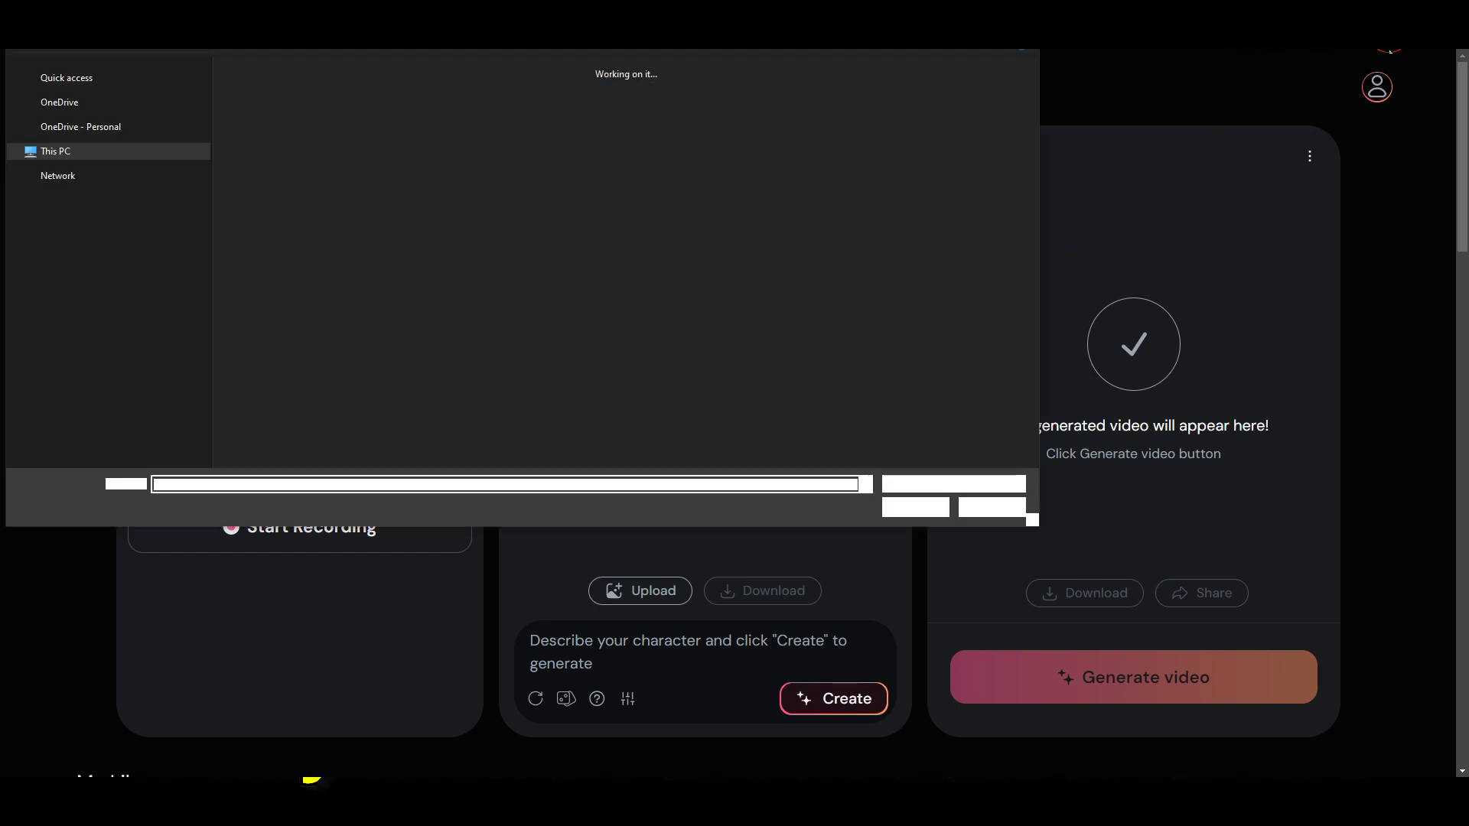
Step: Import the exported voiceover, play it briefly to check, and upload the Firefly portrait as character
left_click(299, 230)
left_click(917, 507)
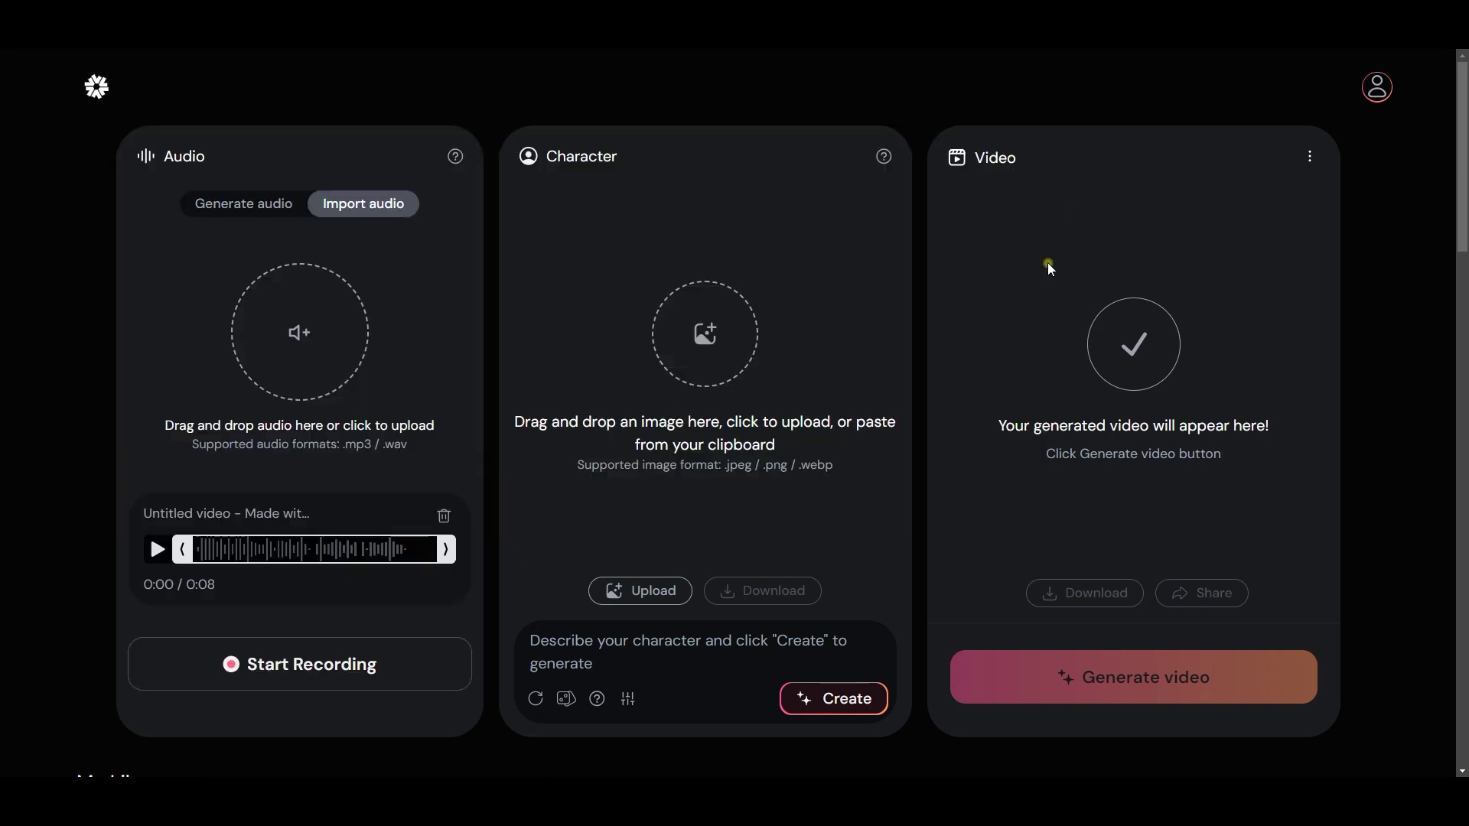
left_click(161, 550)
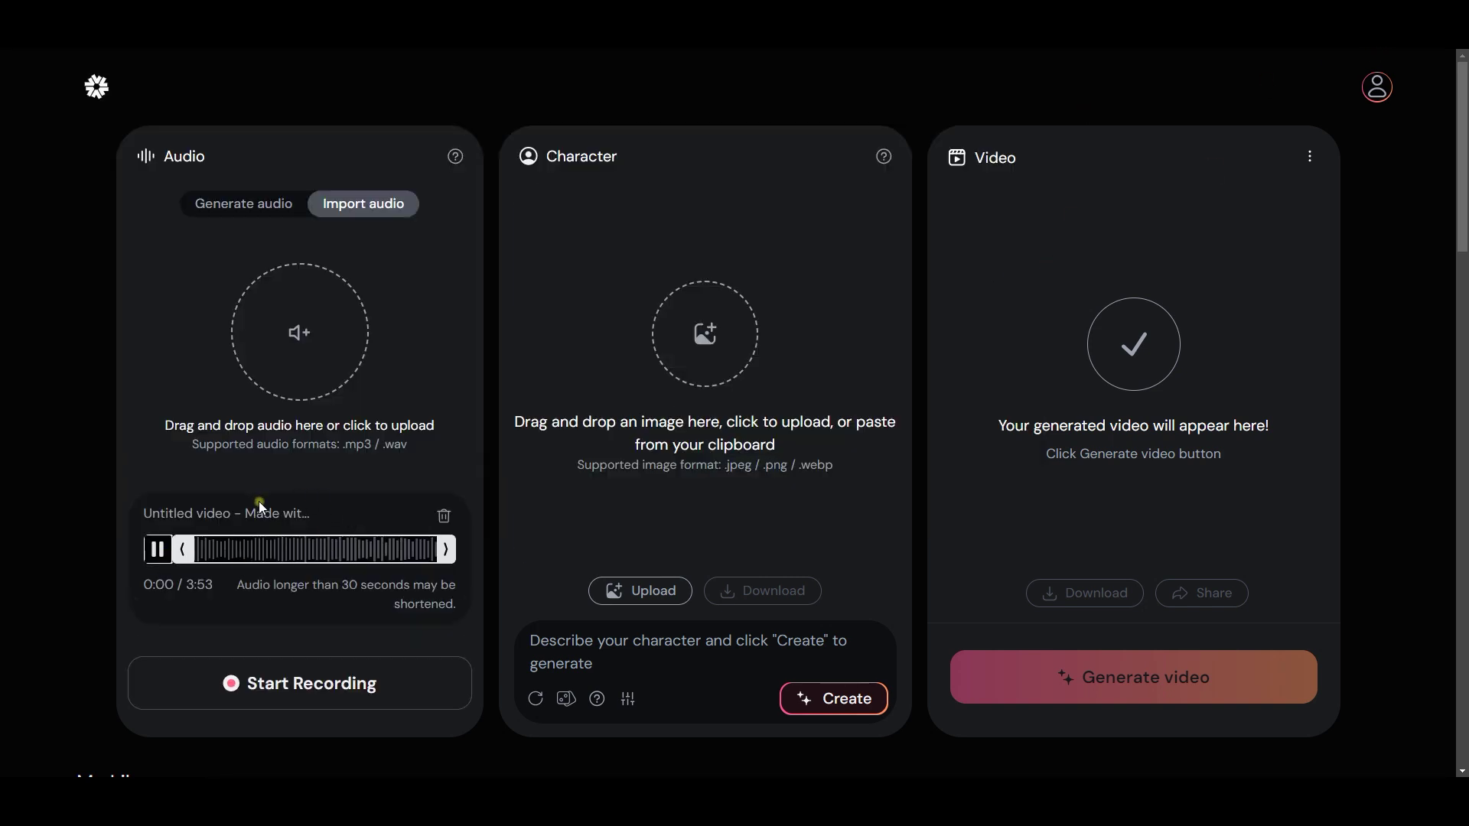
left_click(164, 560)
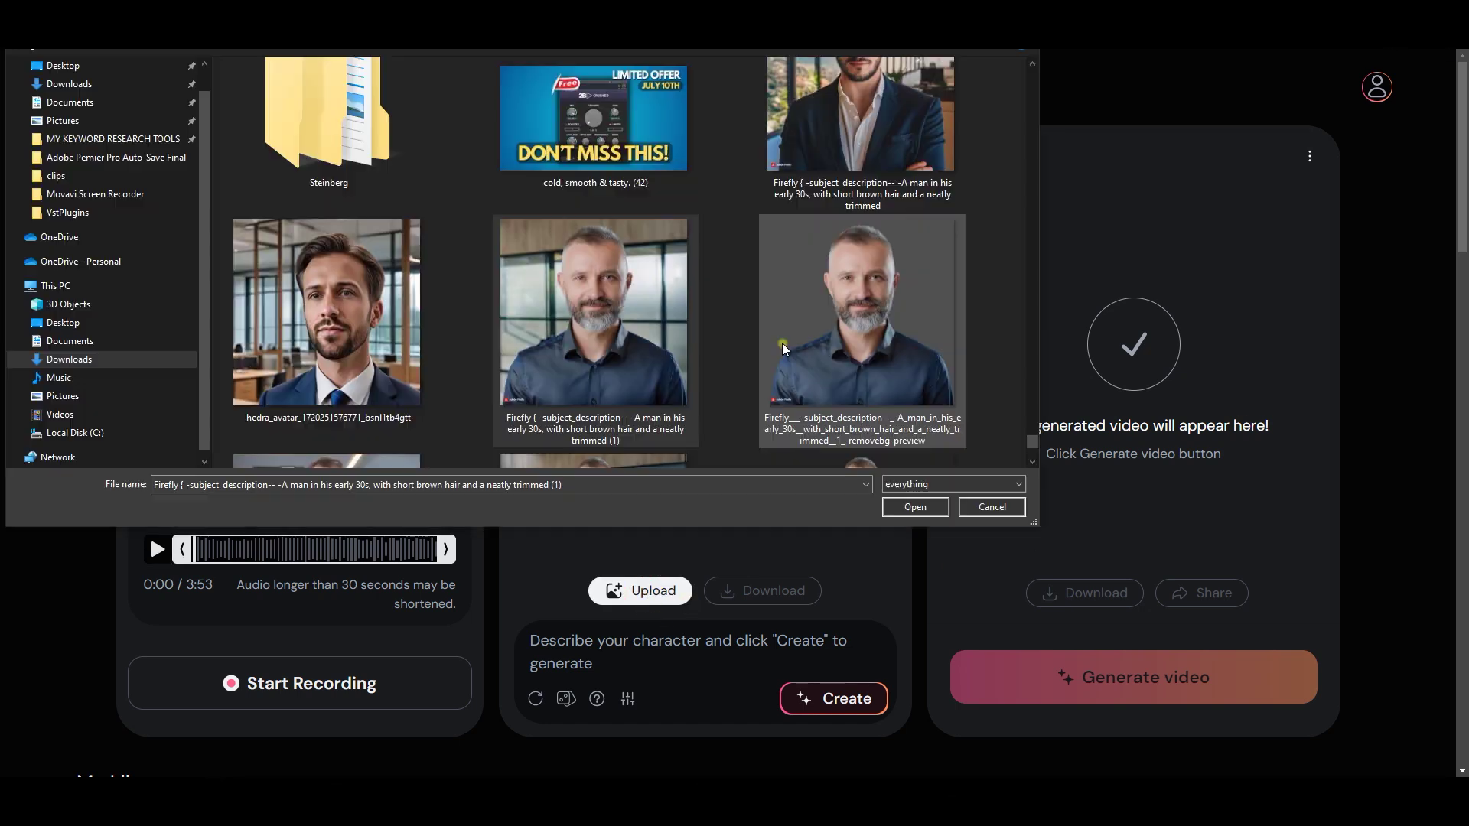
left_click(905, 502)
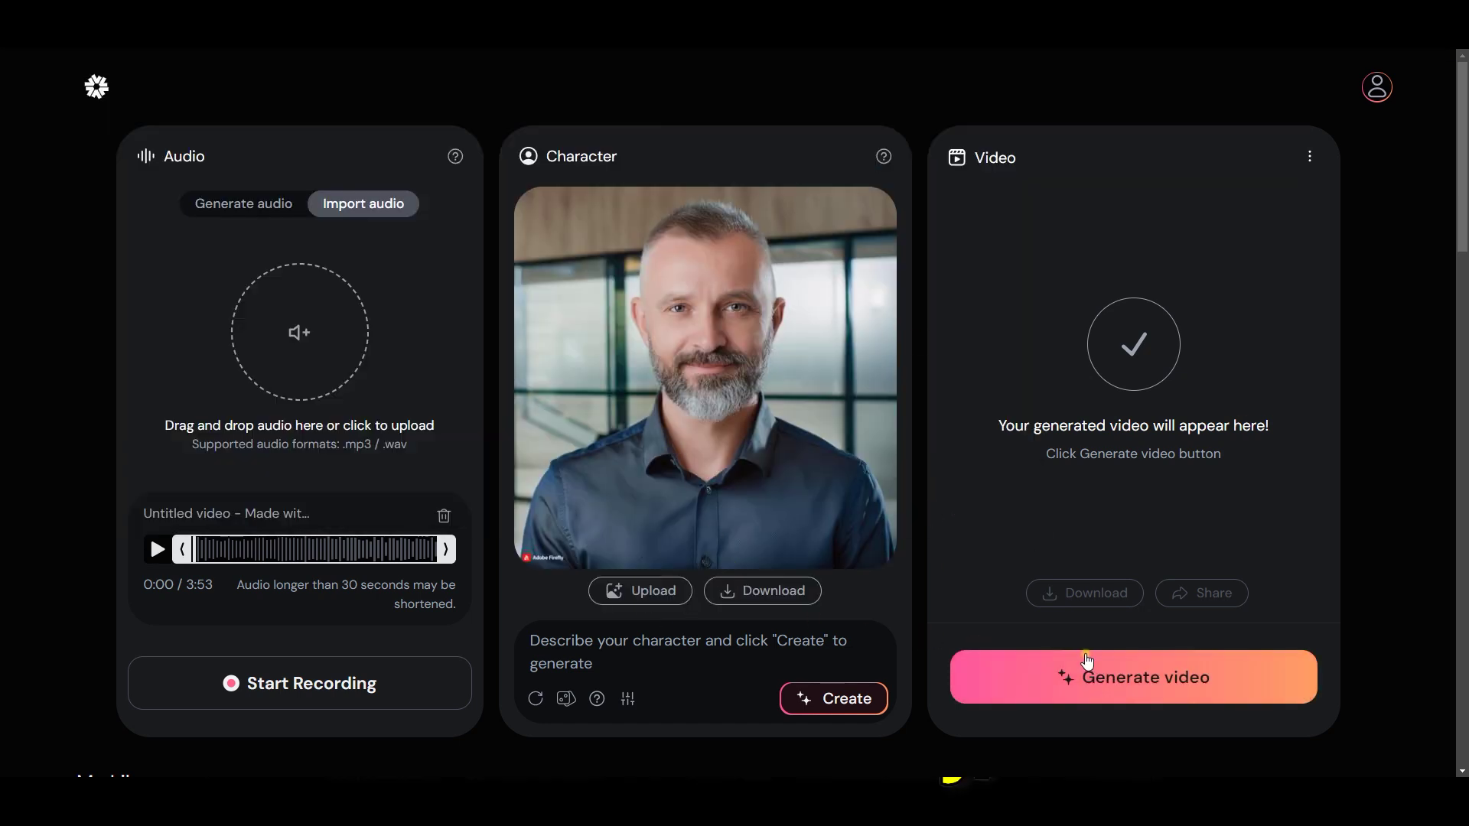
Step: Generate the 0:27 talking-avatar video and play it, toggling fullscreen on and off
left_click(1133, 683)
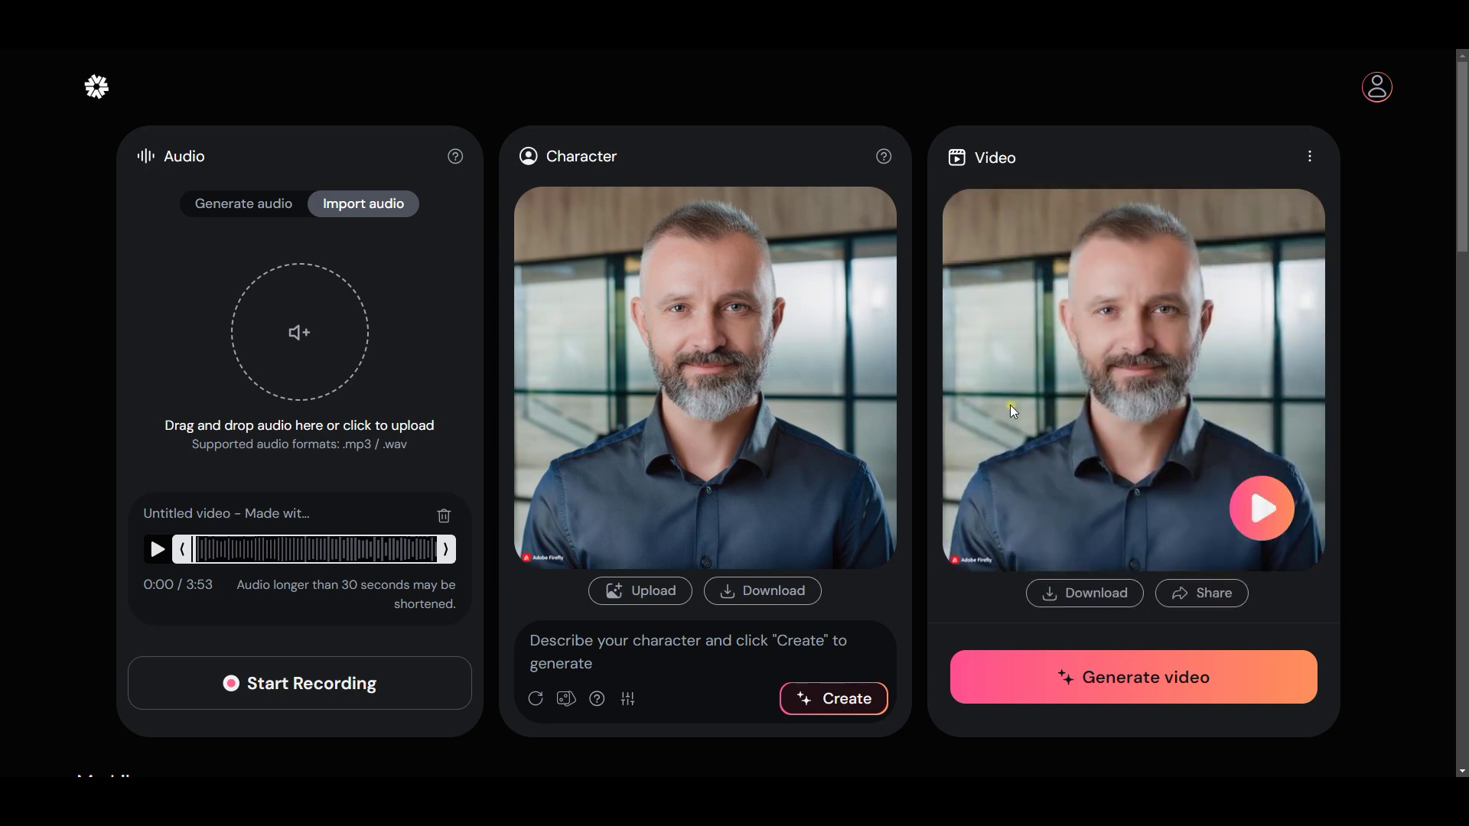
left_click(1262, 511)
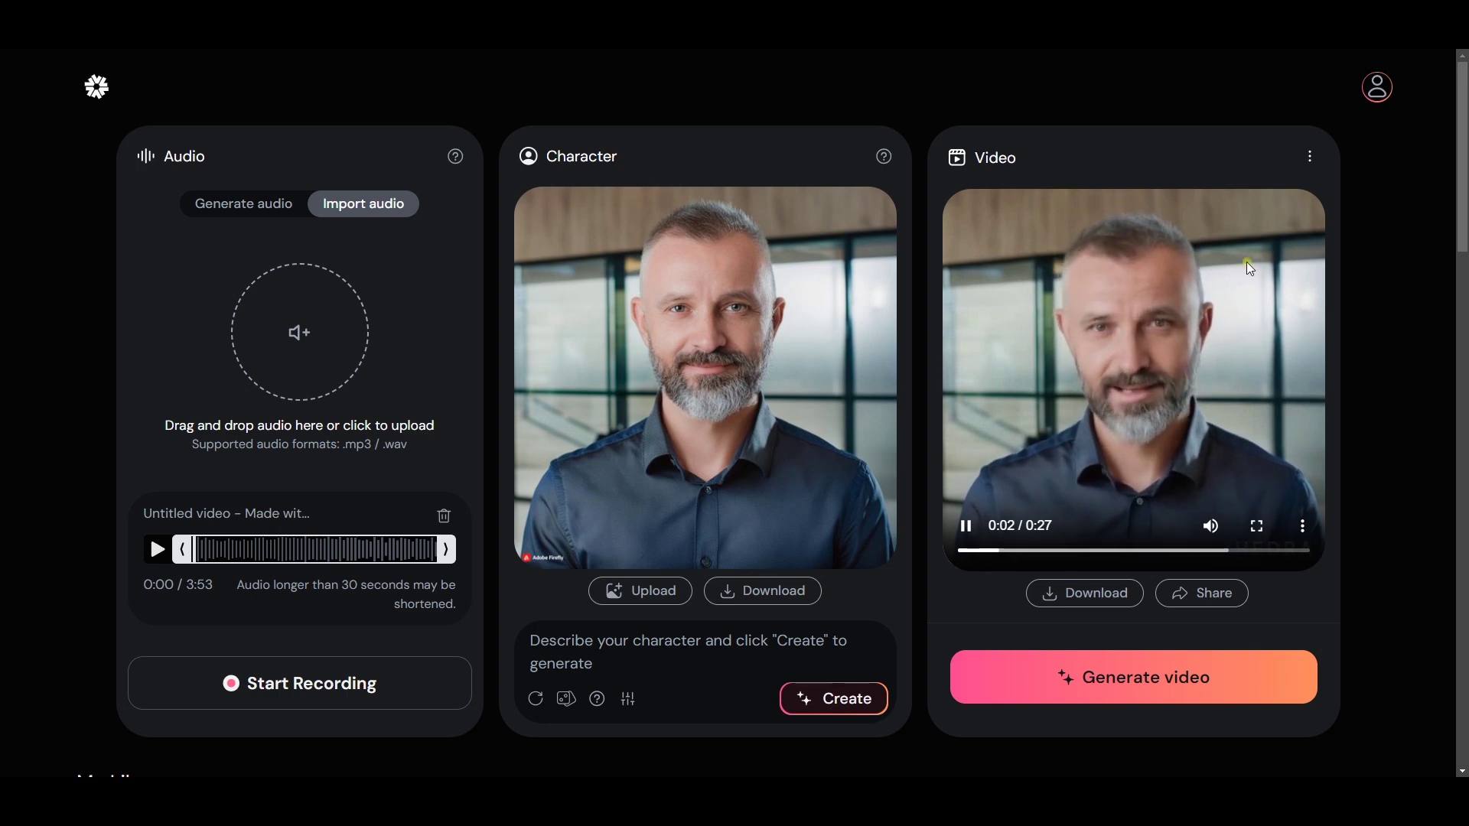
left_click(1256, 527)
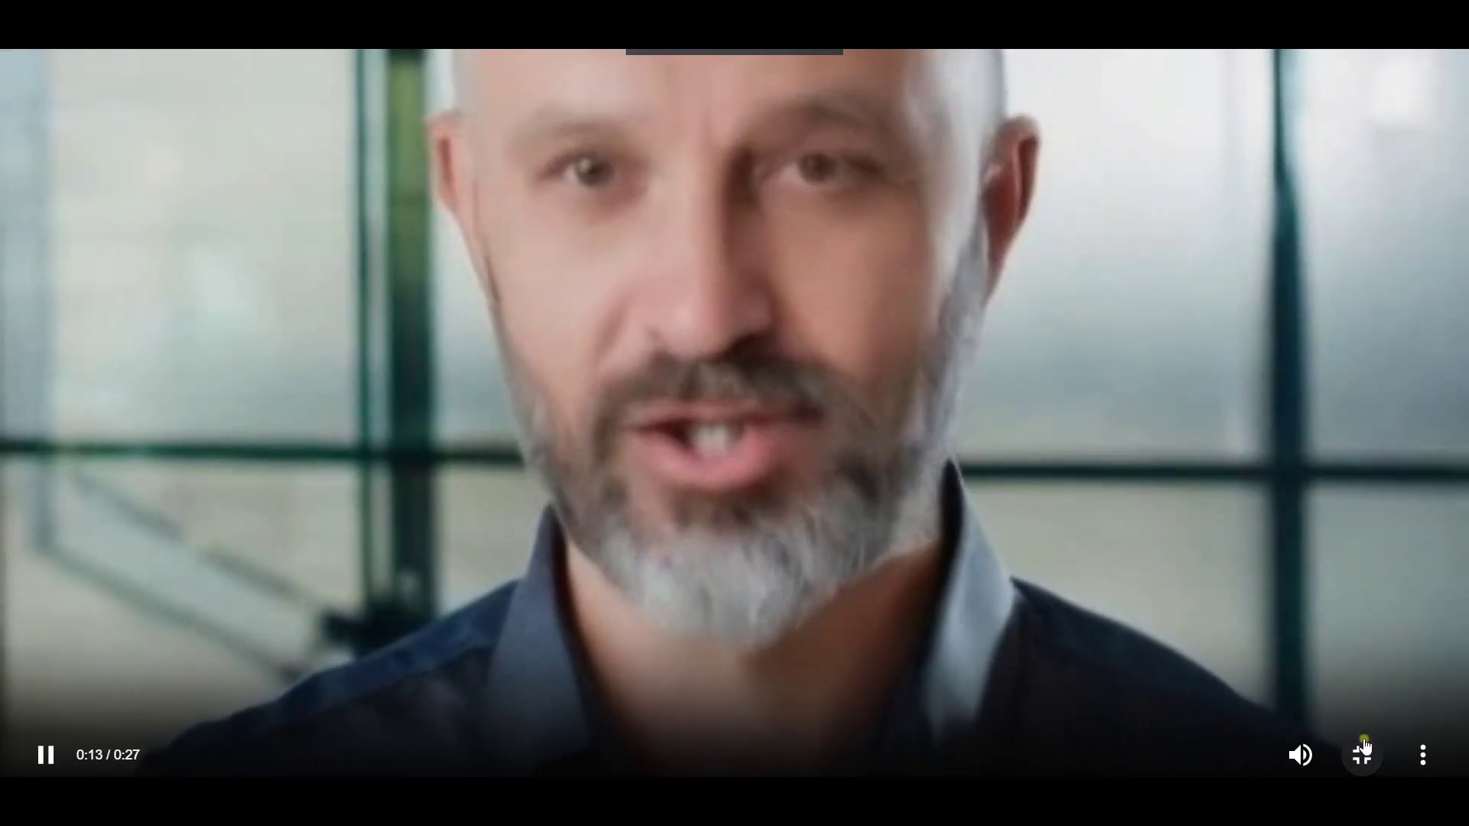
left_click(1364, 750)
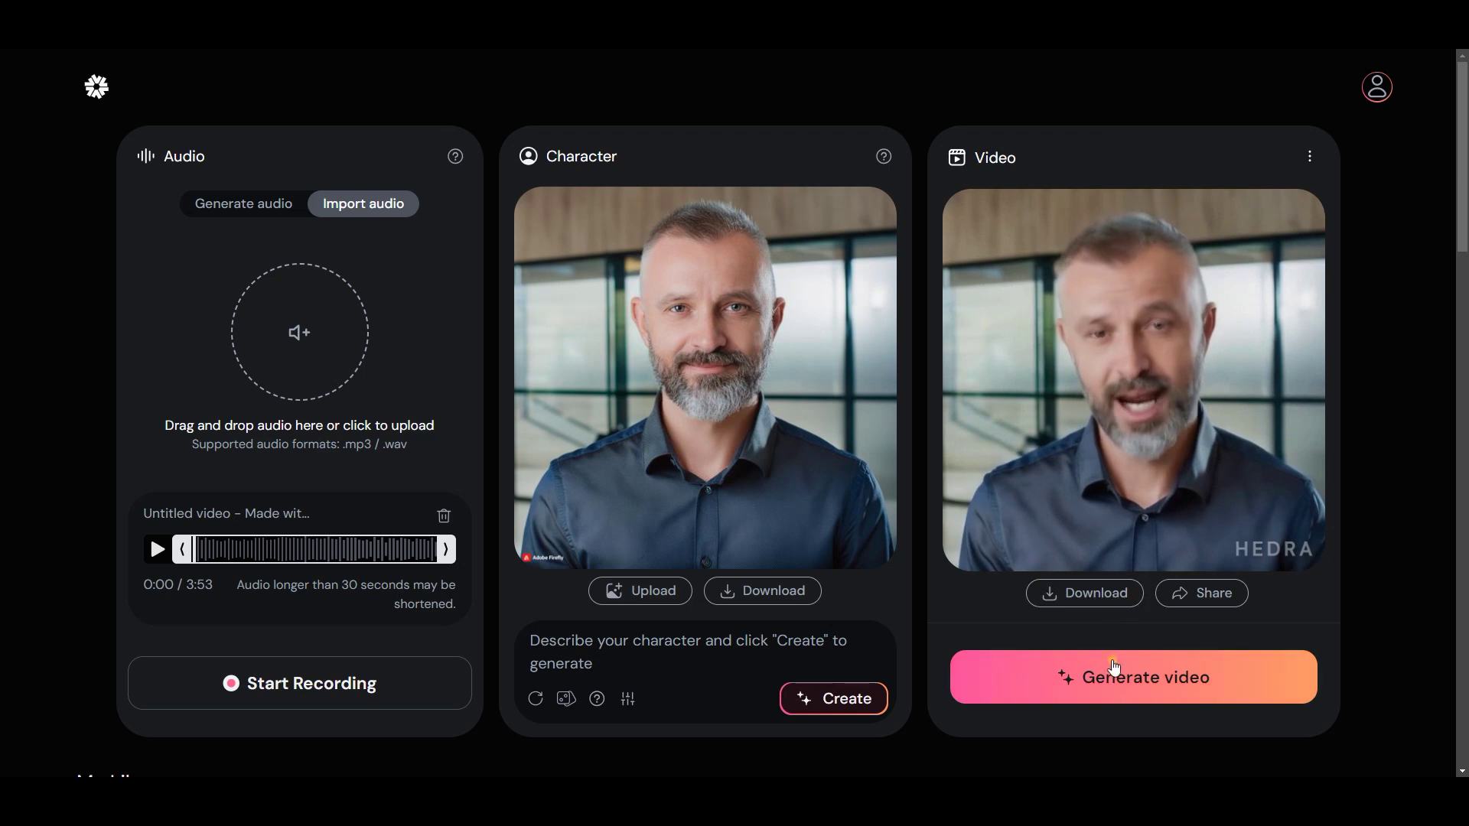
mouse_move(1311, 291)
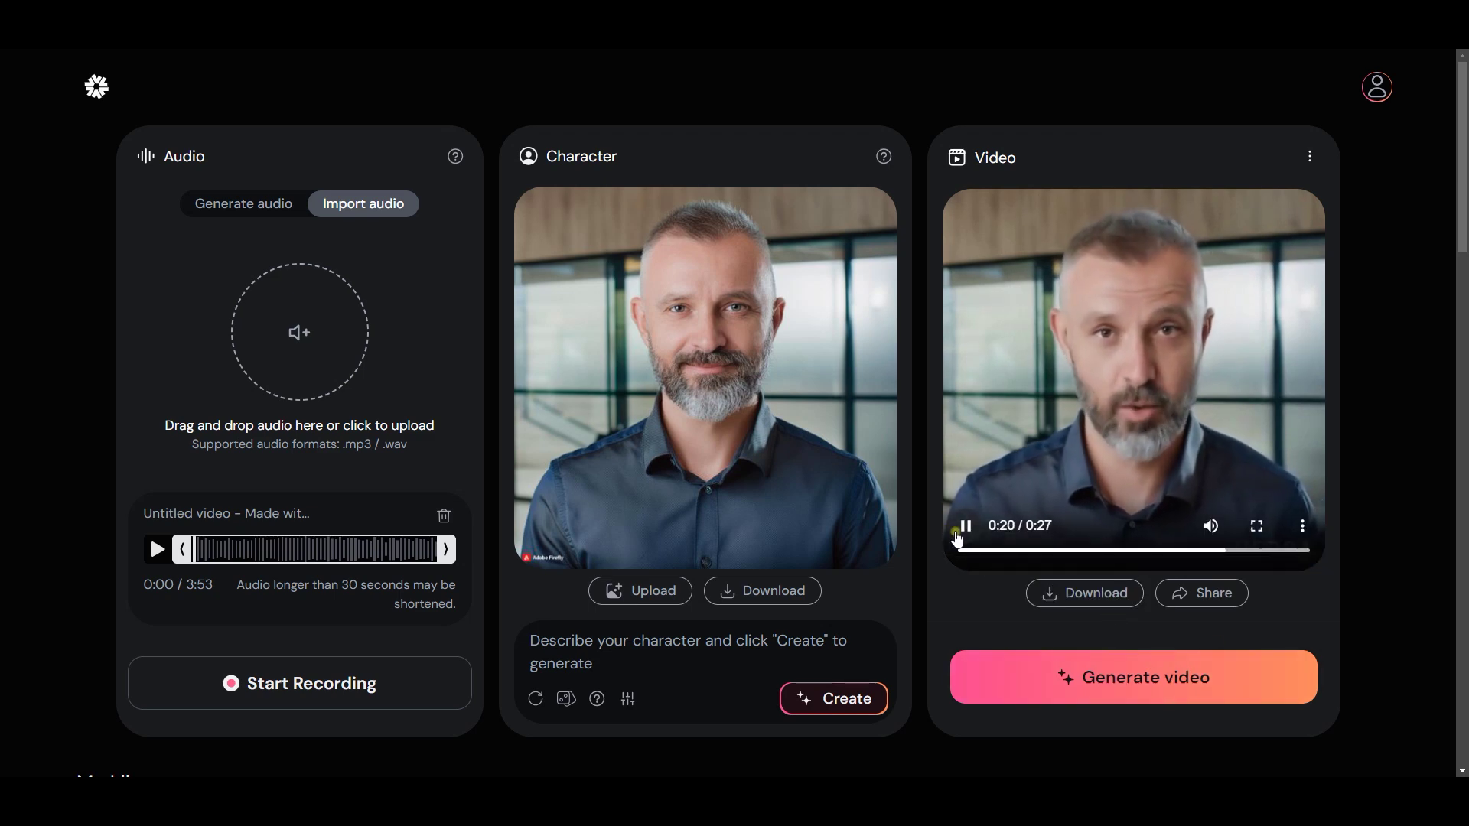